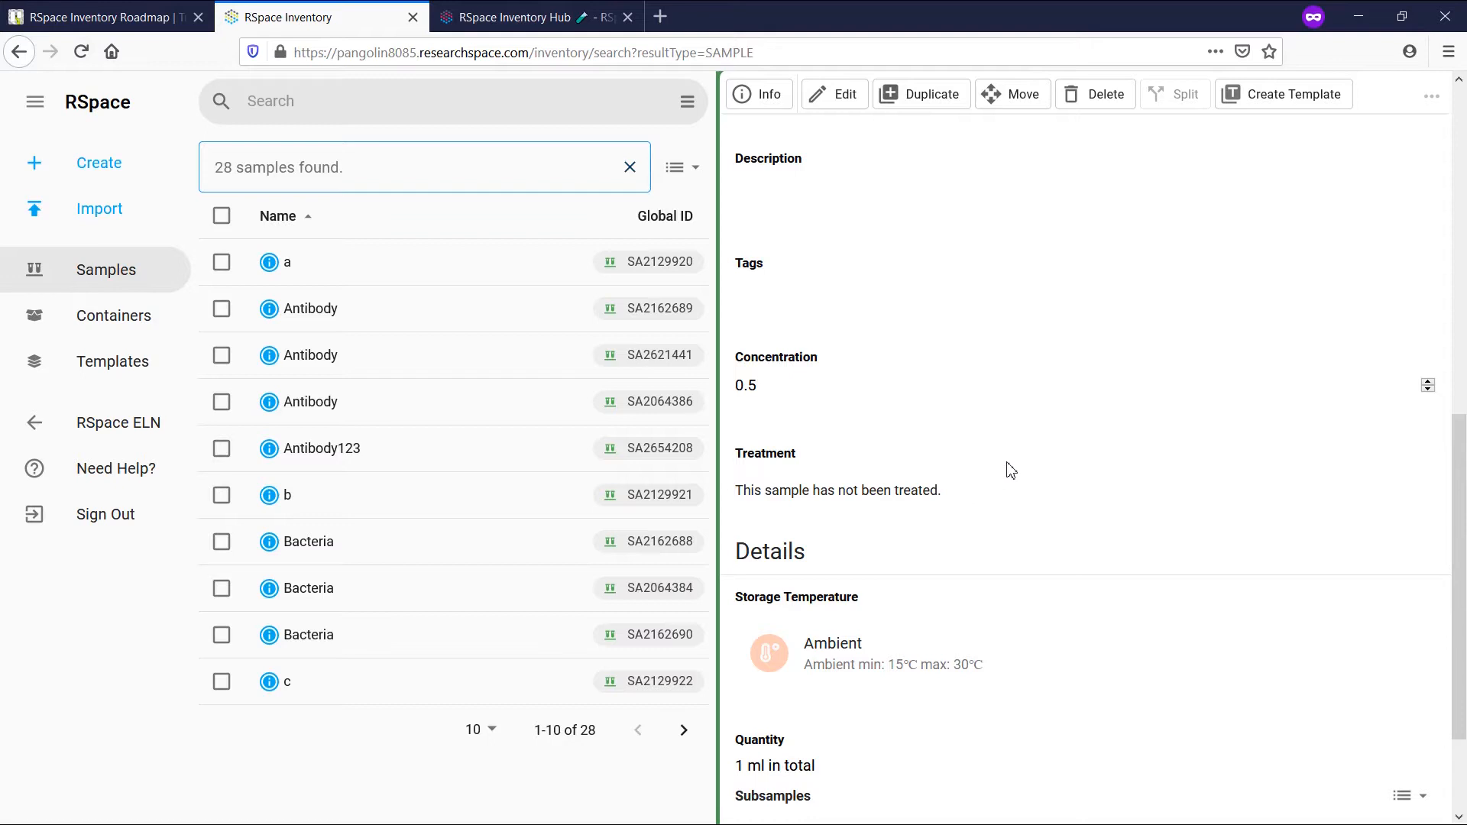
# - Create a template named "Example Sample Template" from the open sample, keeping the default value for Treatment but not for Concentration
pyautogui.click(1254, 96)
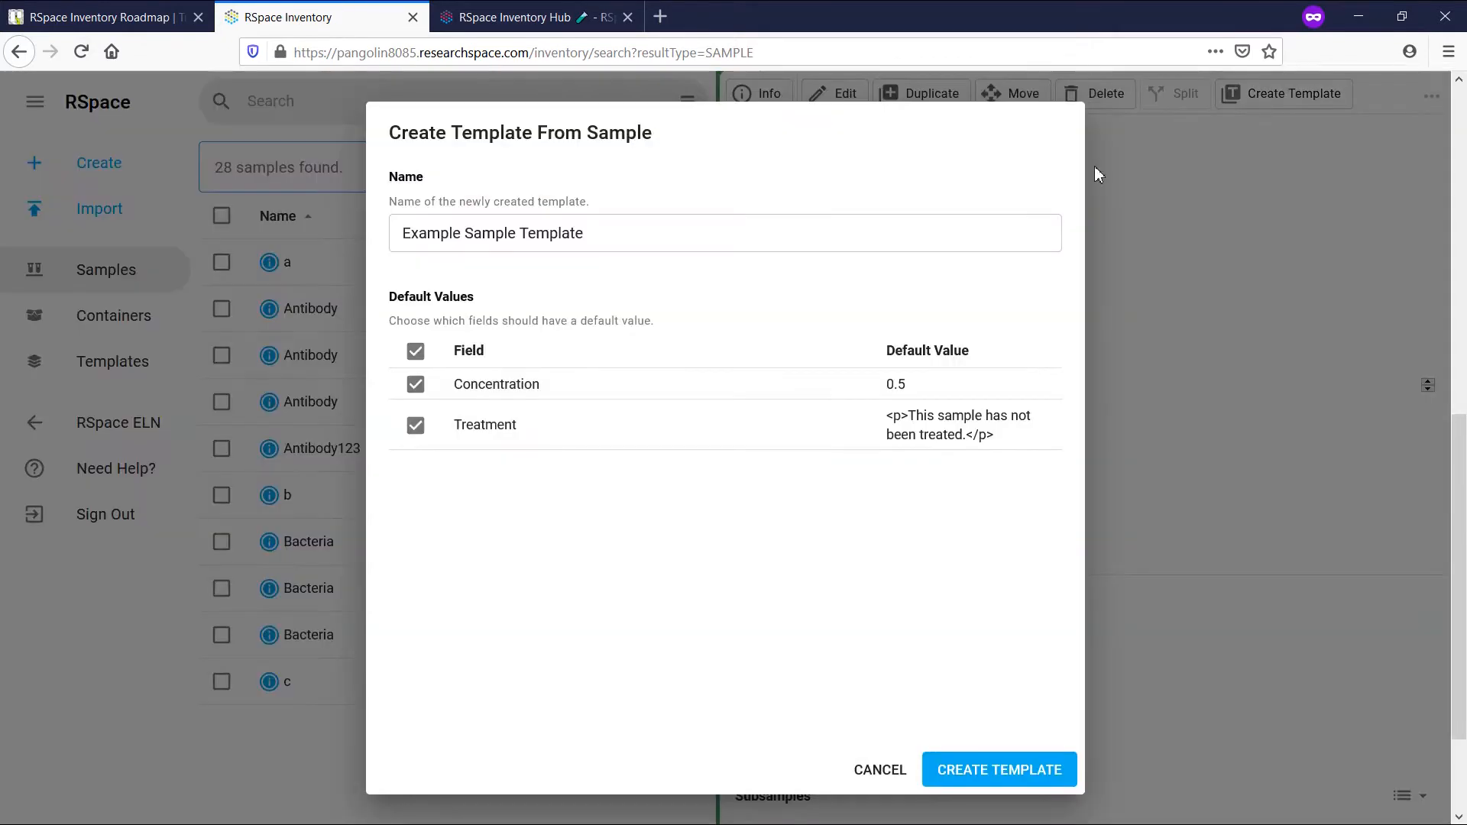
pyautogui.click(402, 233)
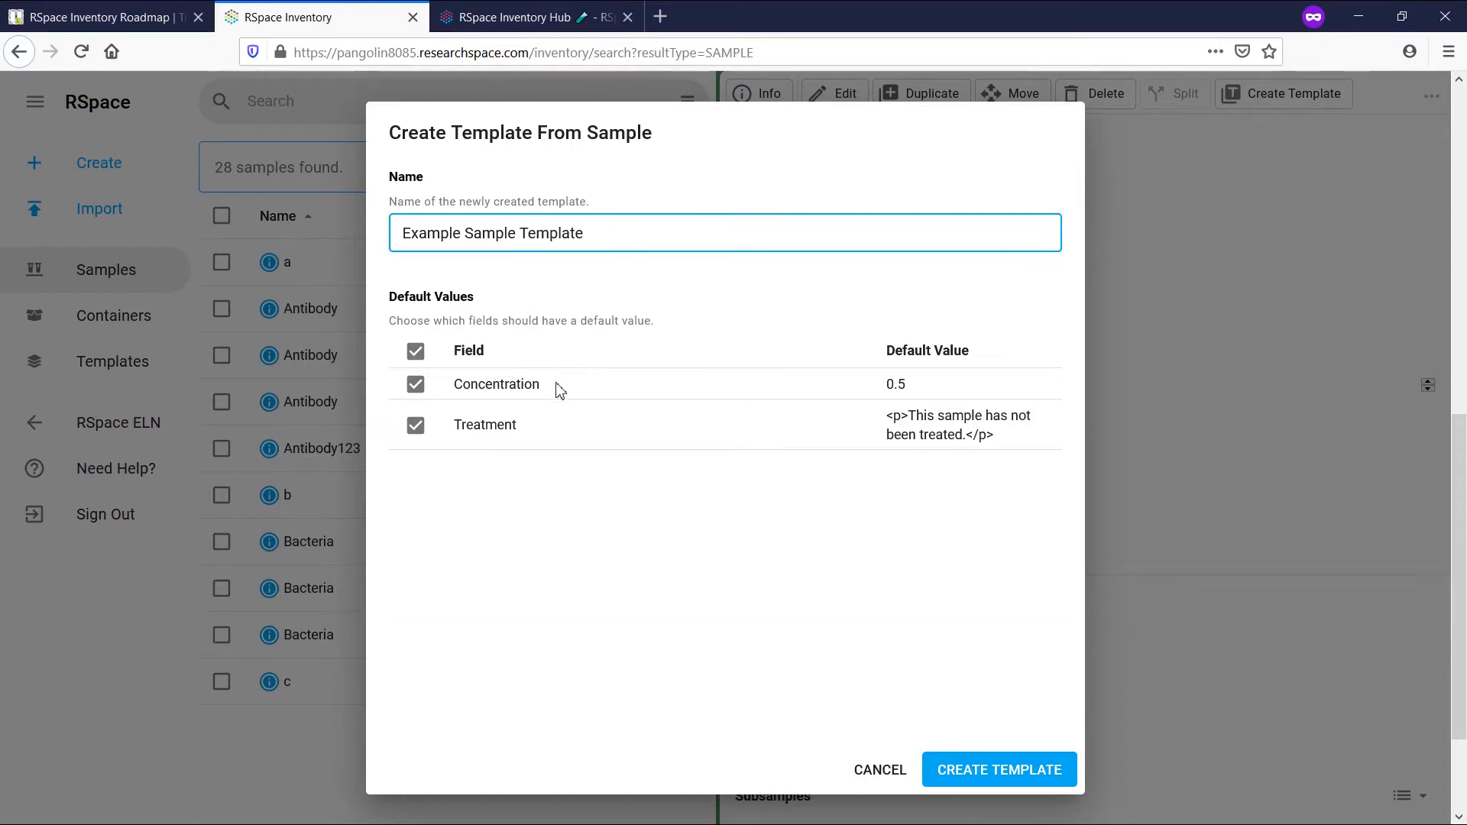
pyautogui.click(419, 390)
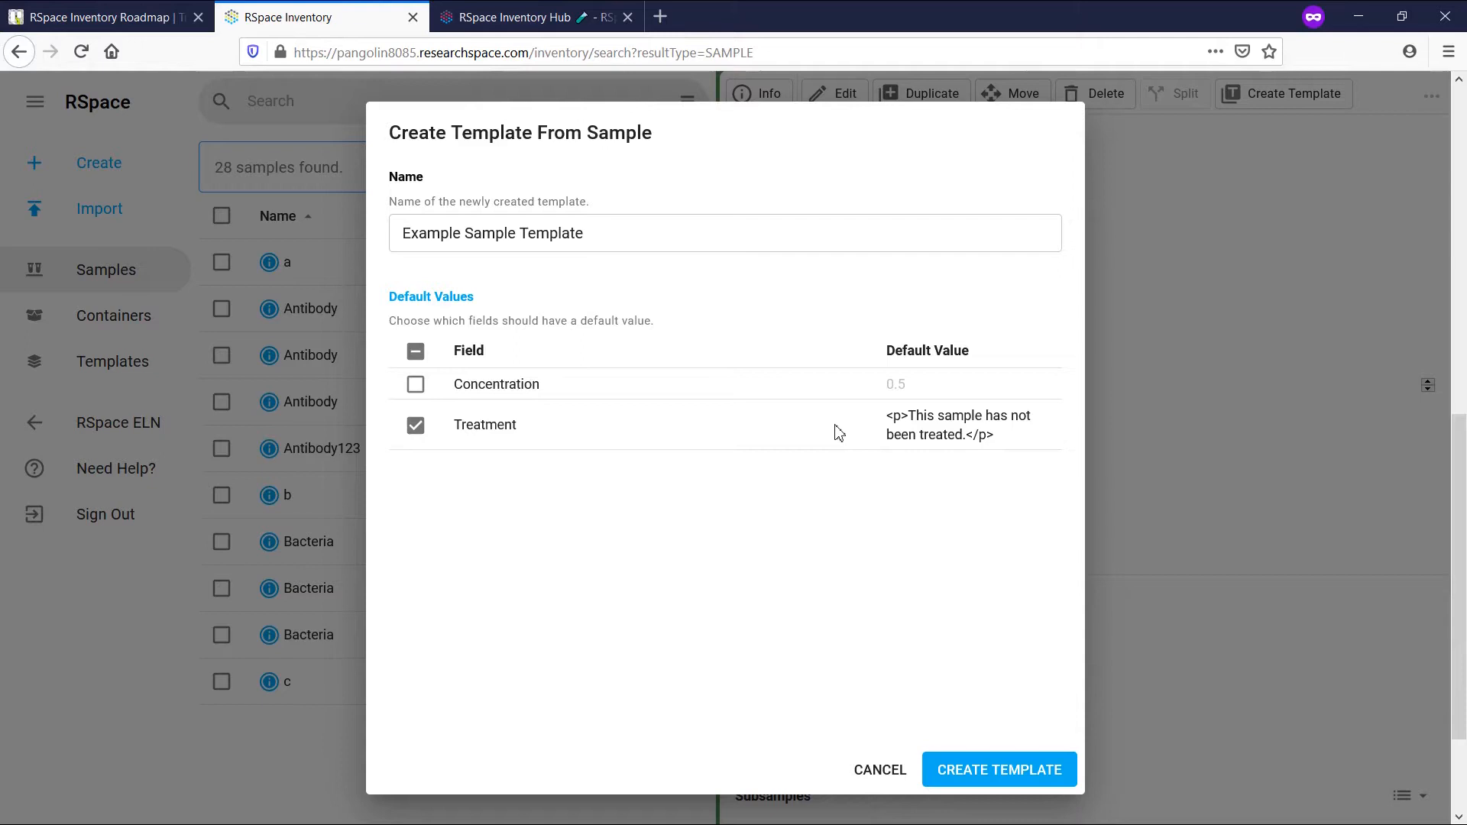
pyautogui.click(974, 771)
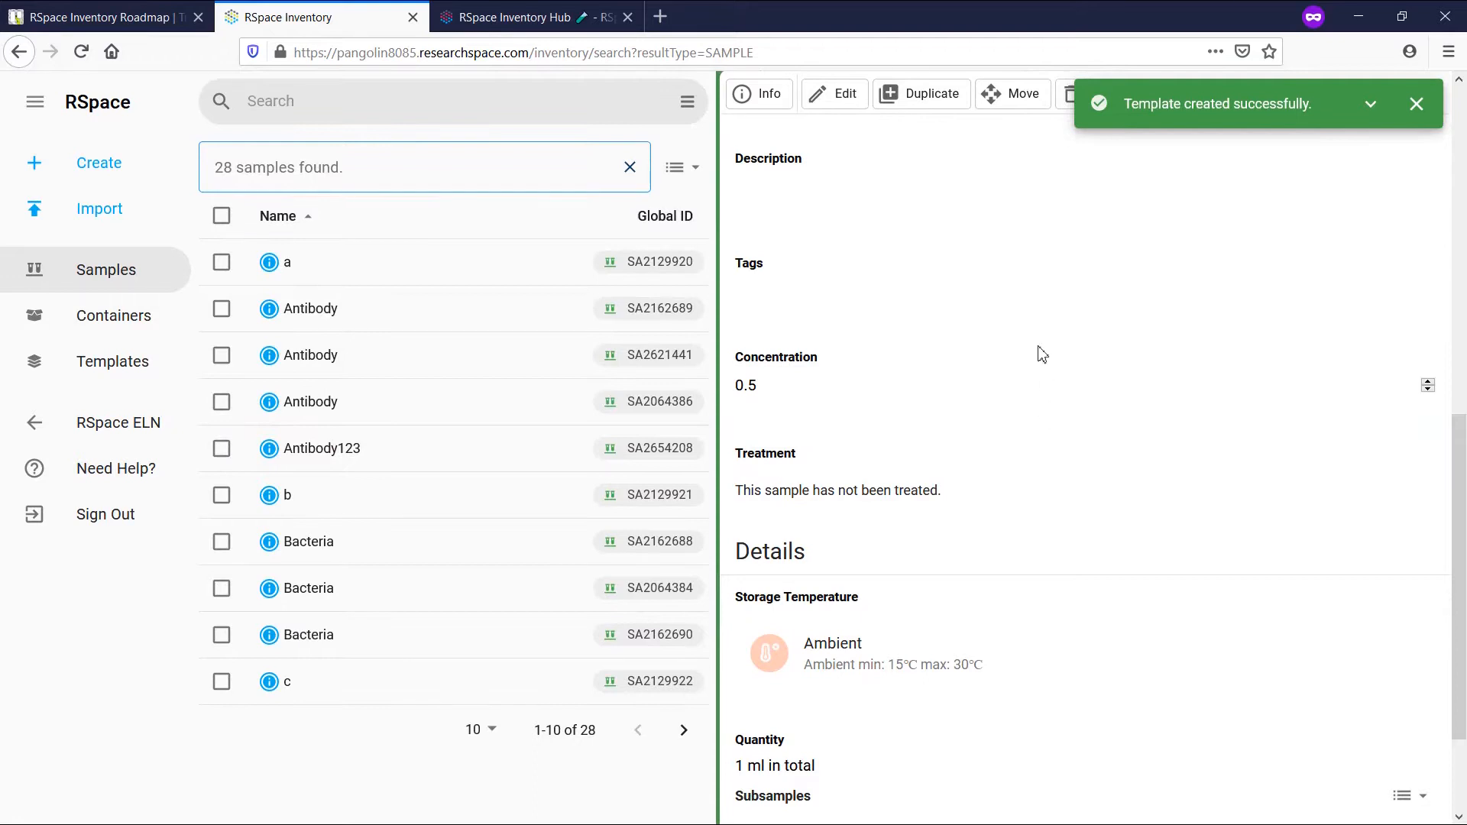
# - Start creating a new sample and name it "Example sample from template"
pyautogui.click(108, 162)
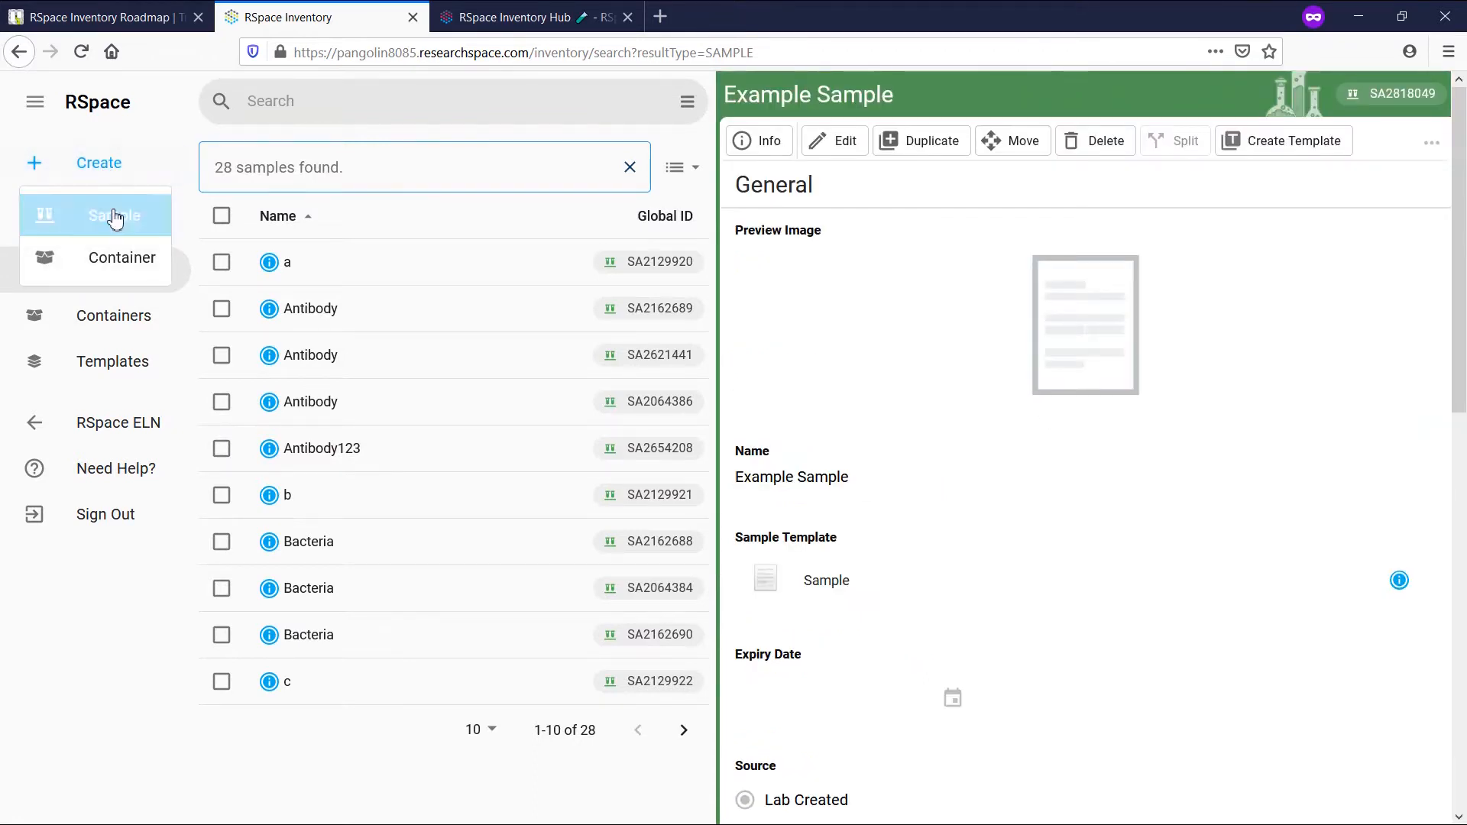
pyautogui.click(115, 216)
pyautogui.moveTo(810, 348); pyautogui.dragTo(734, 354)
pyautogui.write('Example sam')
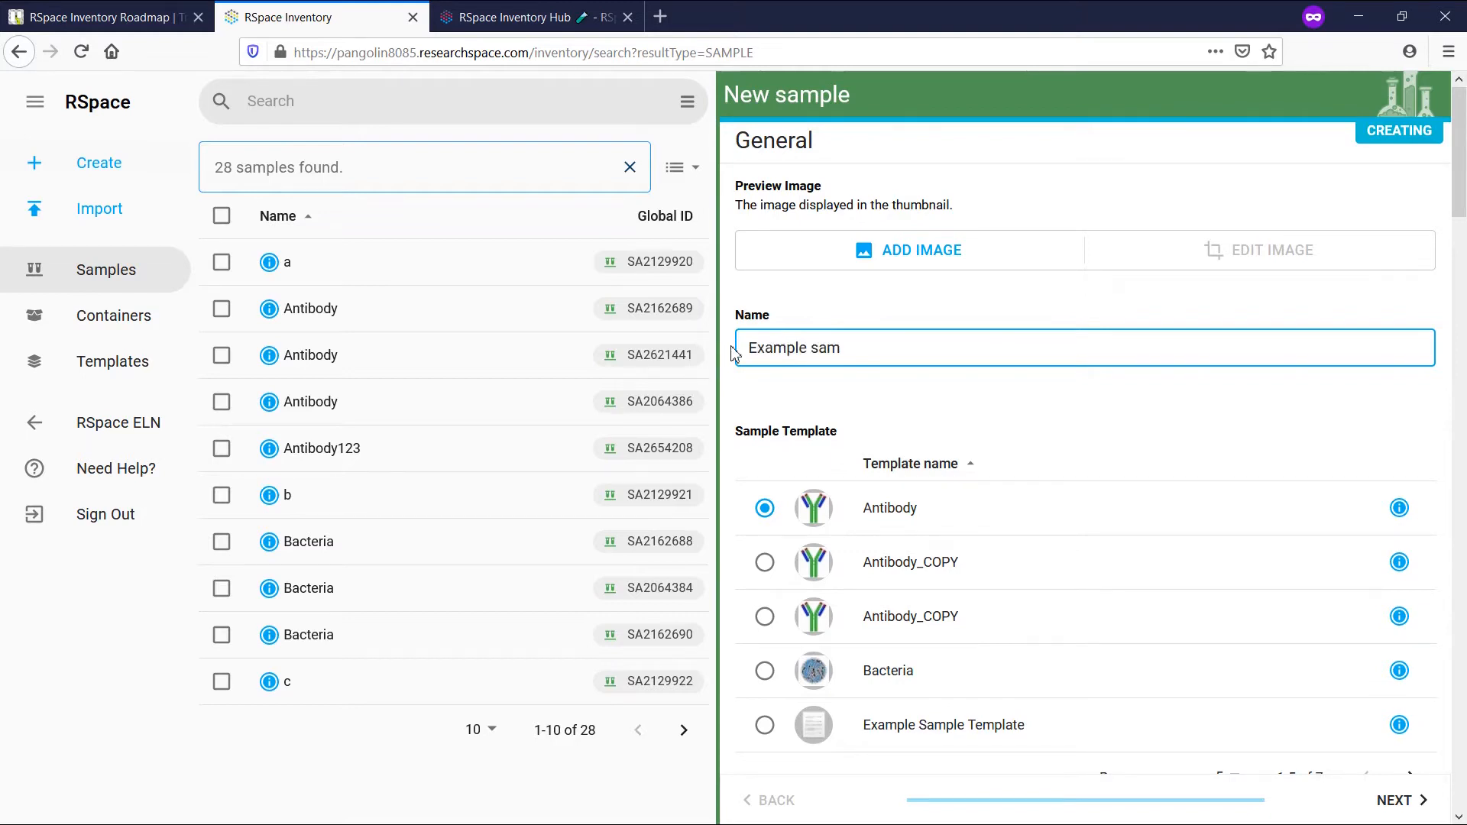
pyautogui.write('ple from template')
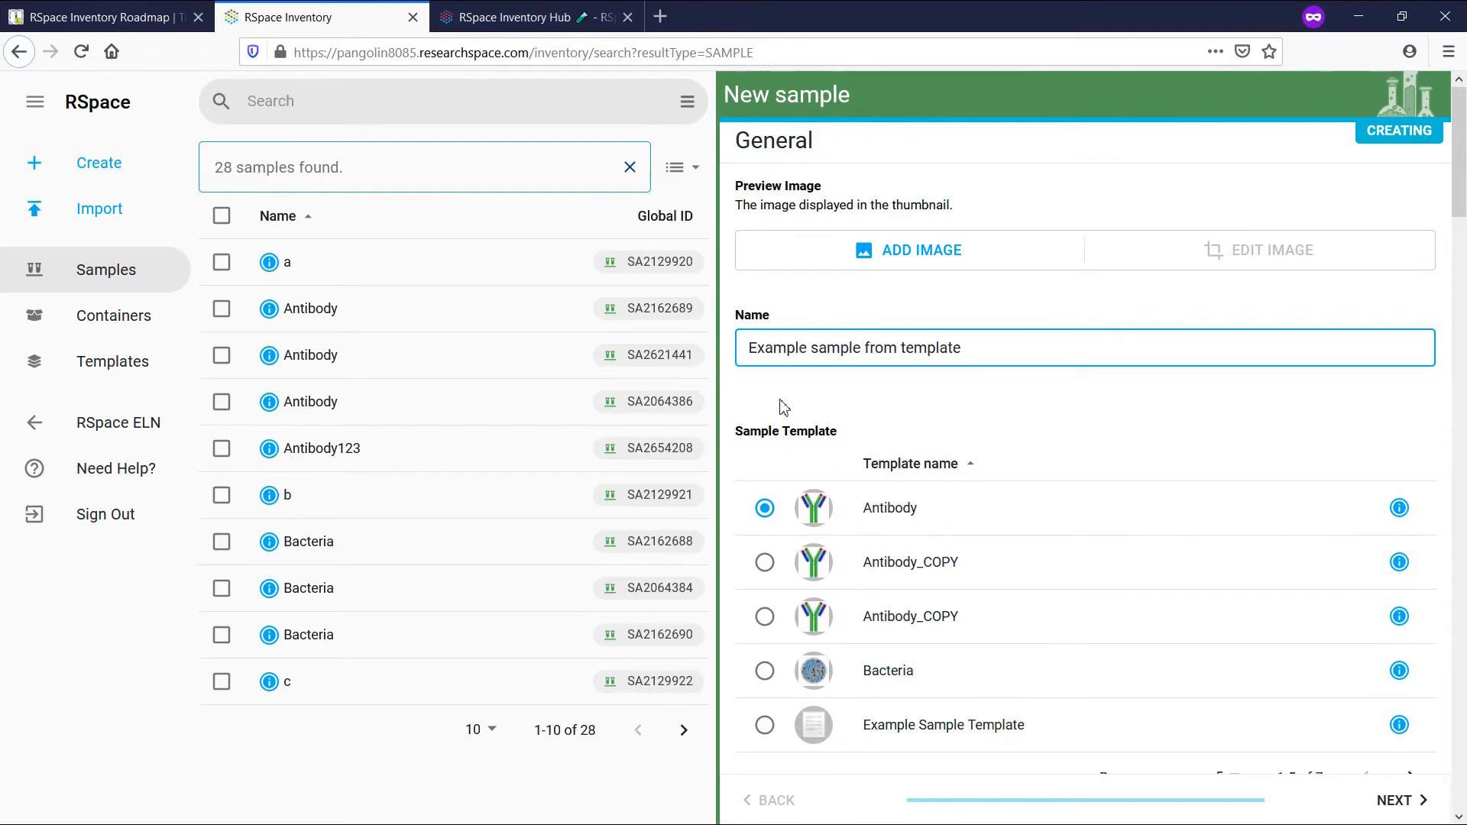
# - Preview the fields of Example Sample Template and choose it as the new sample's template
pyautogui.scroll(-2, 795, 412)
pyautogui.click(1412, 677)
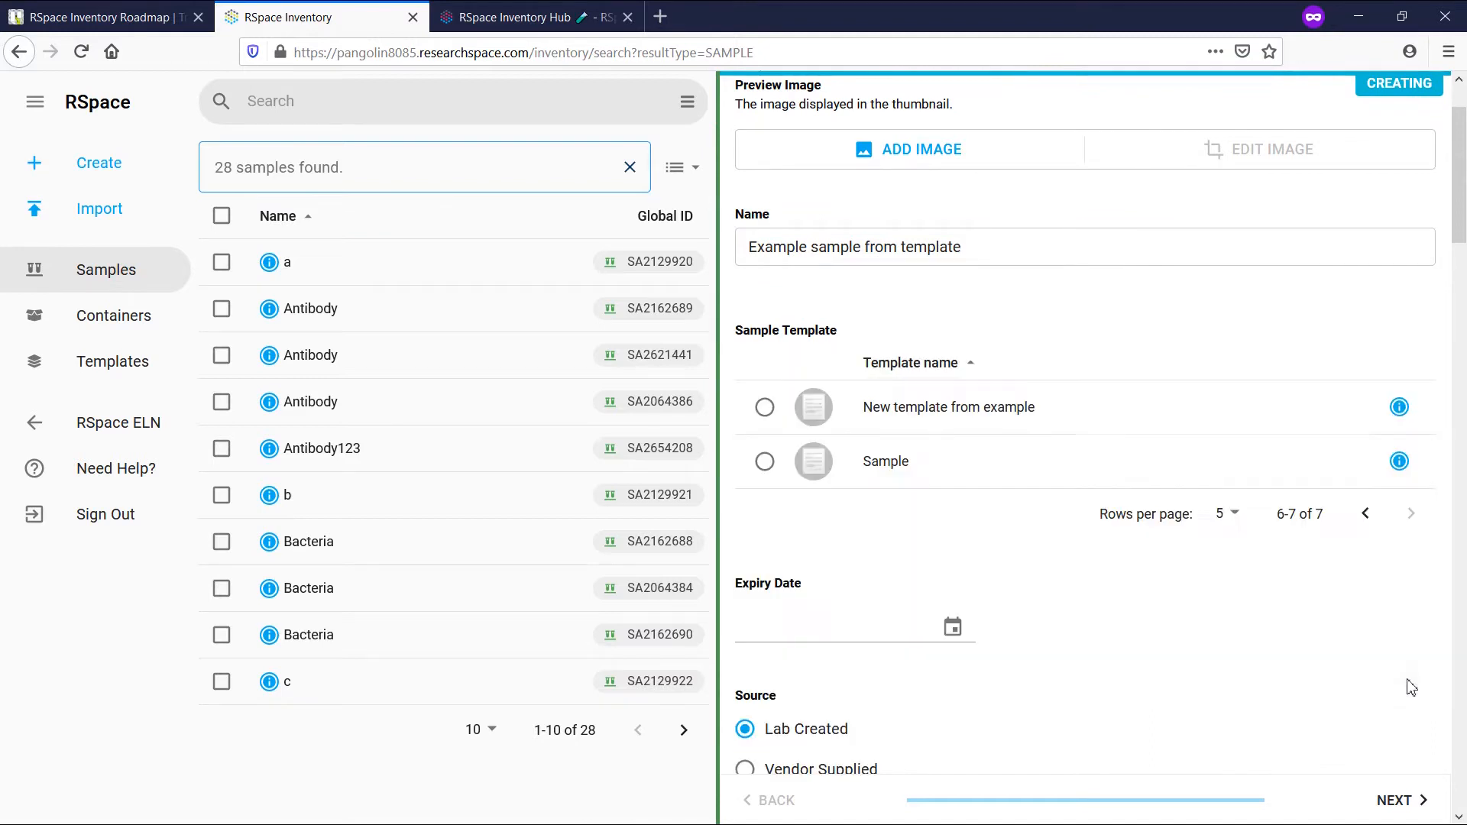
pyautogui.click(1367, 515)
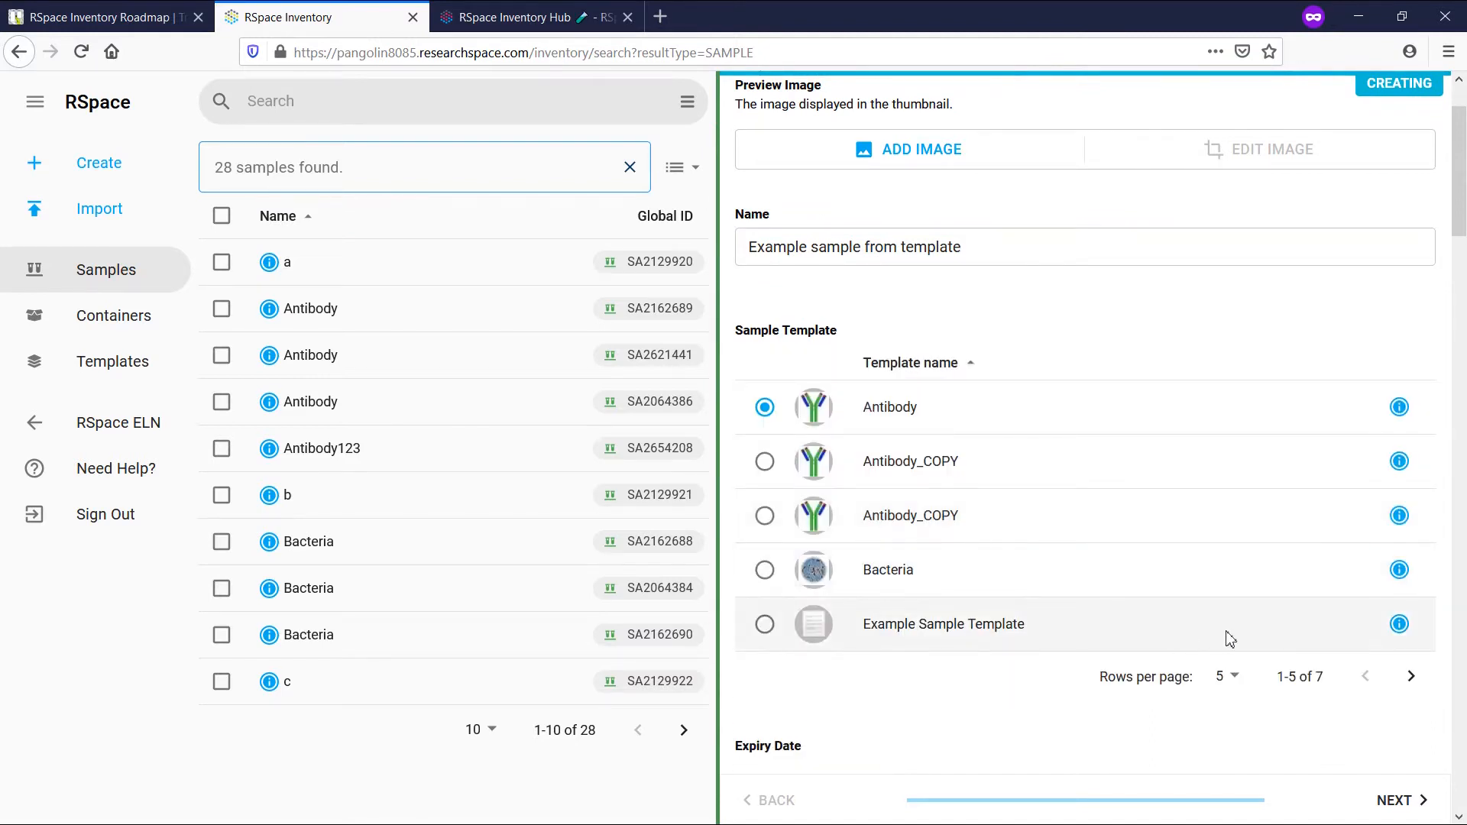
pyautogui.click(1400, 624)
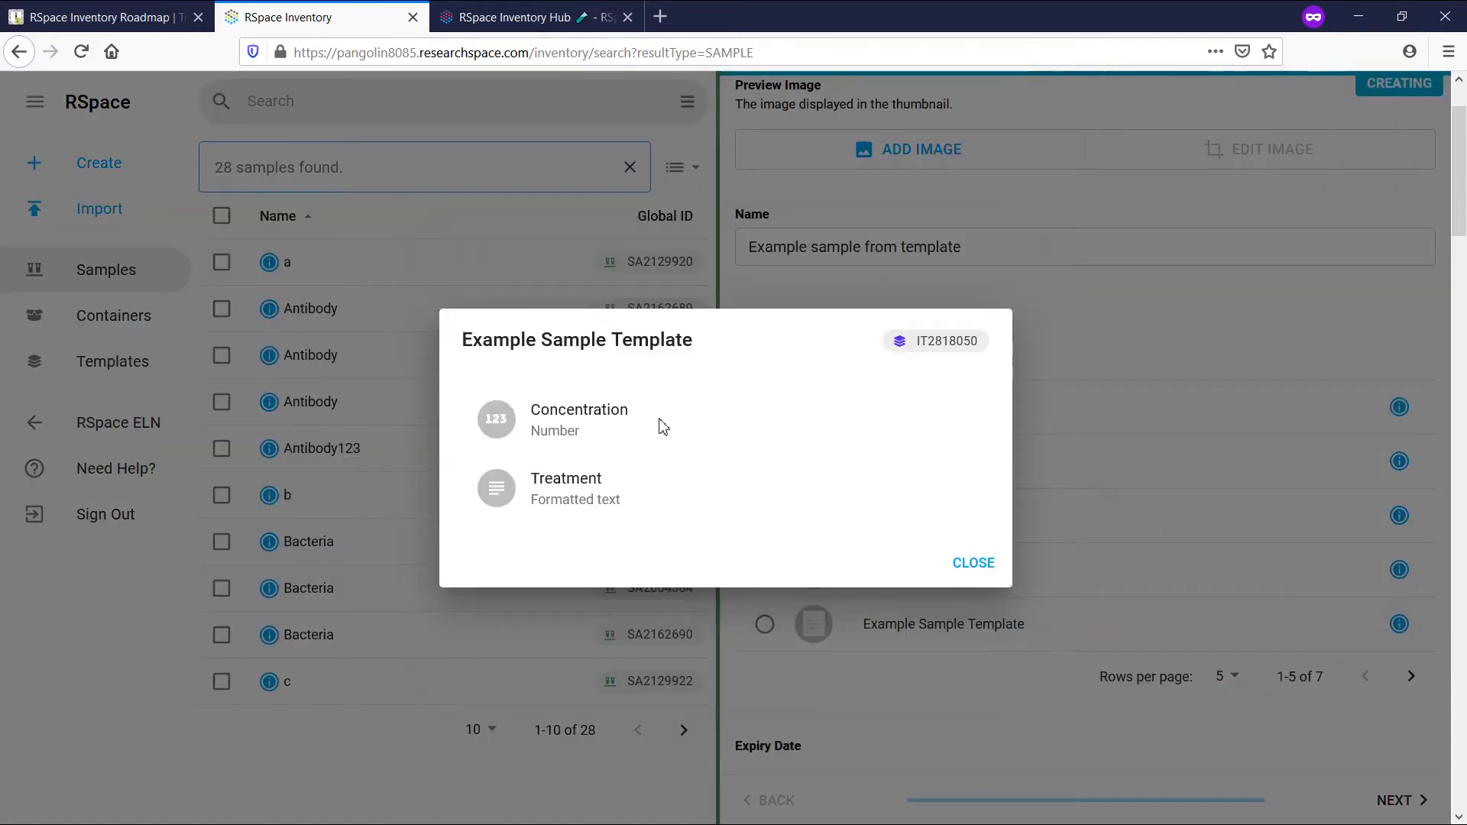
pyautogui.click(987, 562)
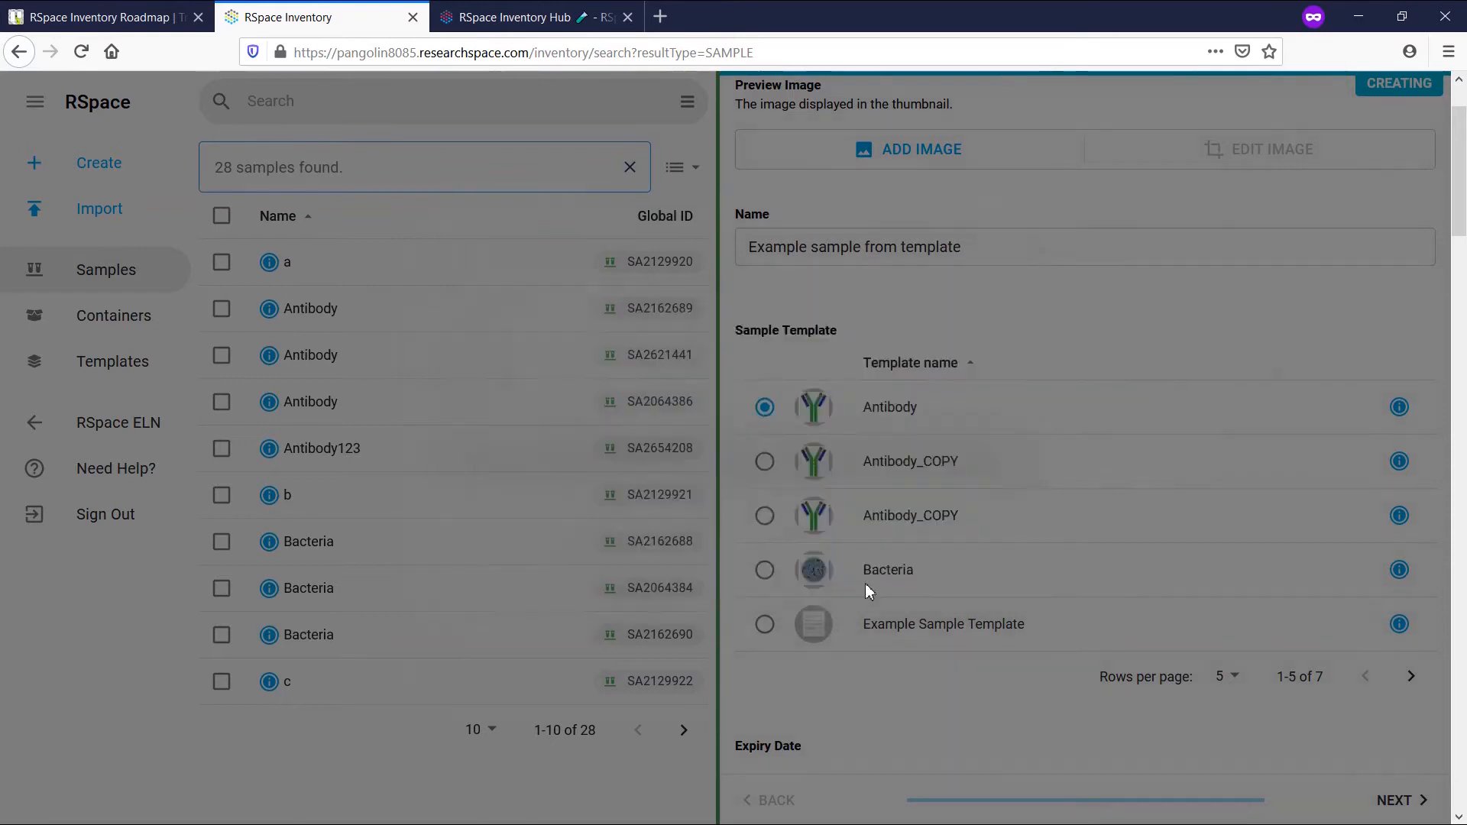
pyautogui.click(766, 628)
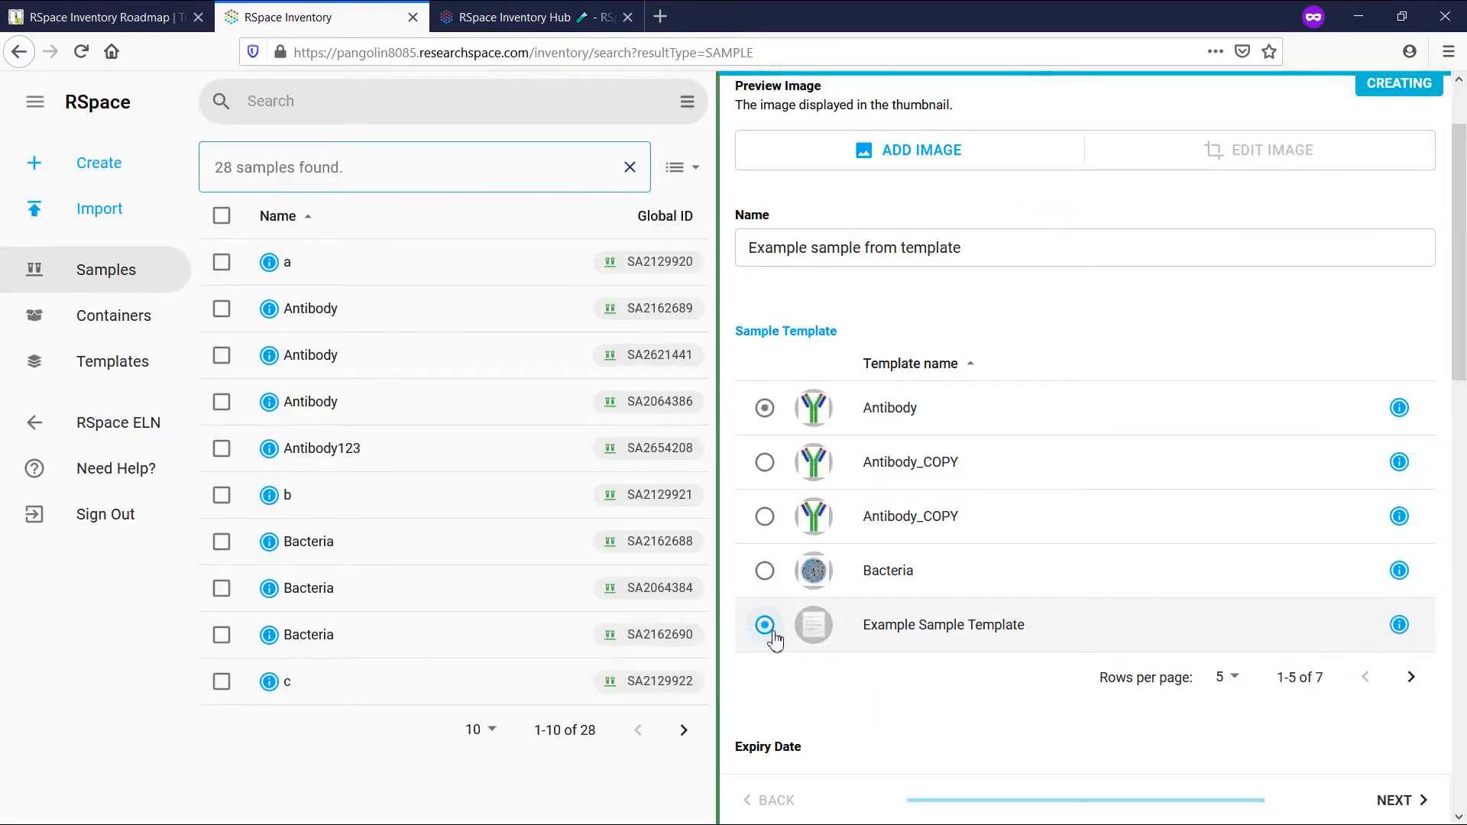
# - Set the new sample's Concentration to 0.85, keep the default Treatment text, and save the sample
pyautogui.scroll(-9, 974, 672)
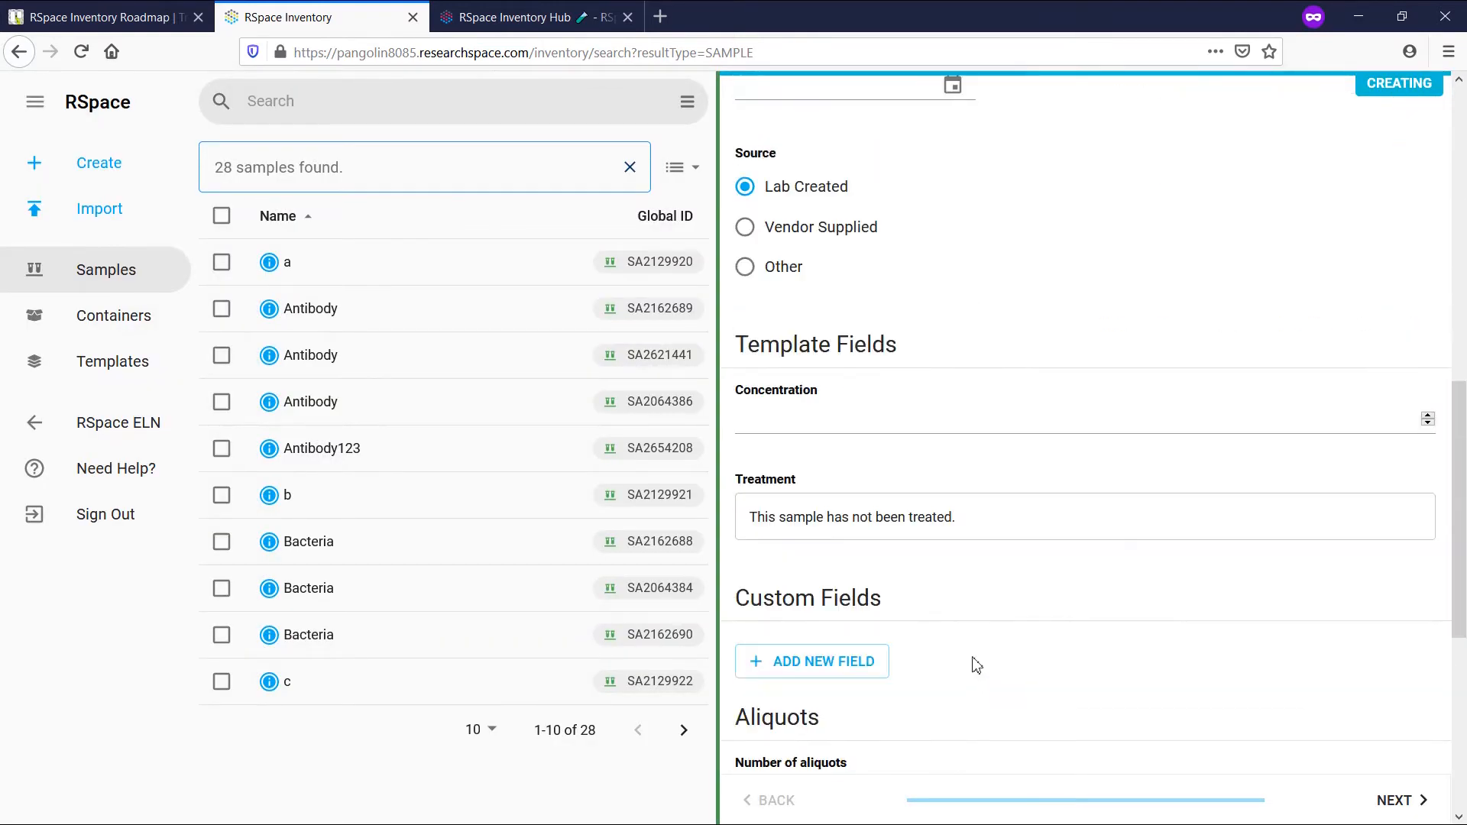
pyautogui.click(865, 429)
pyautogui.write('0.85')
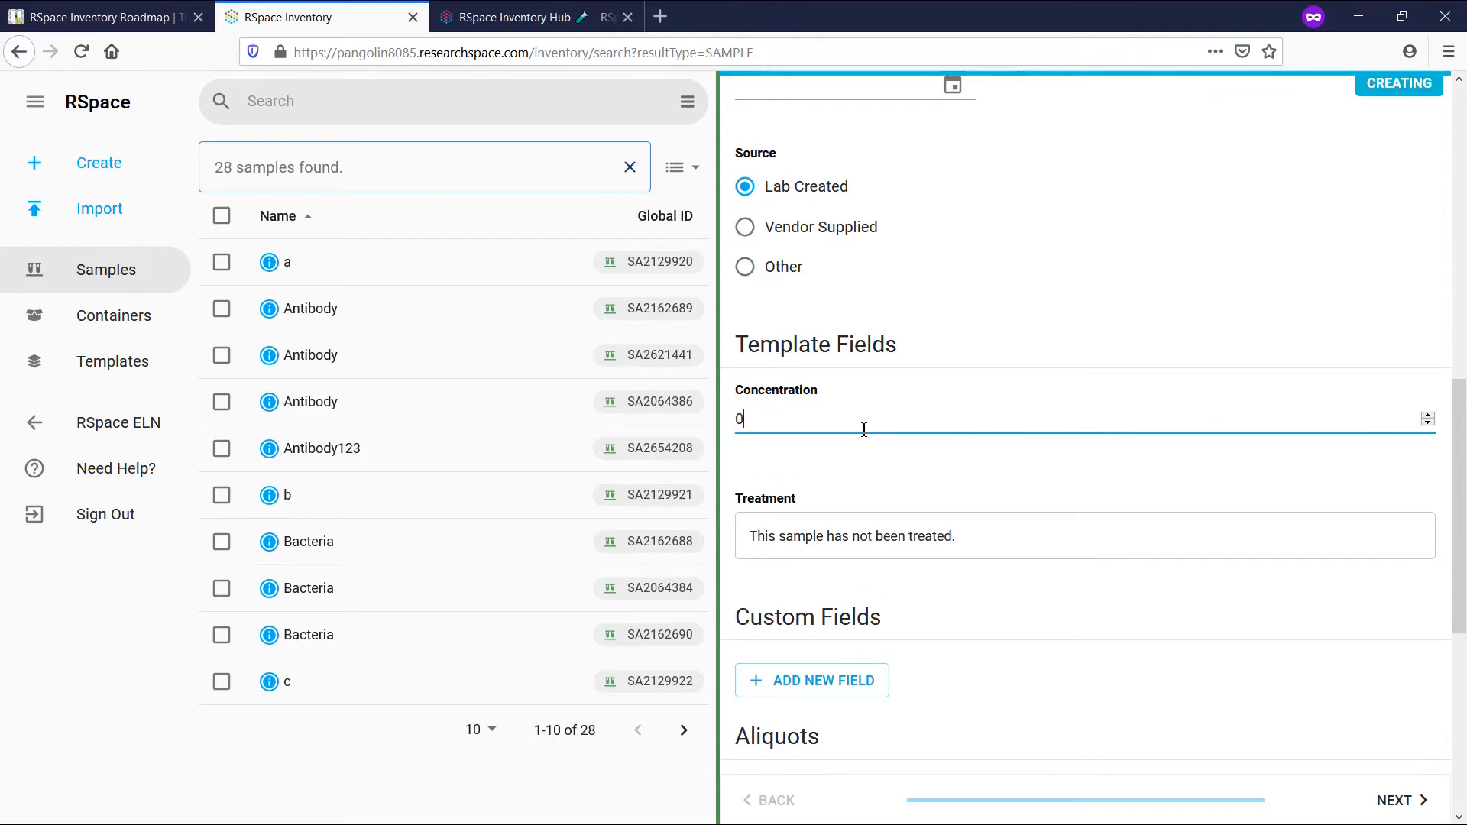
pyautogui.click(951, 539)
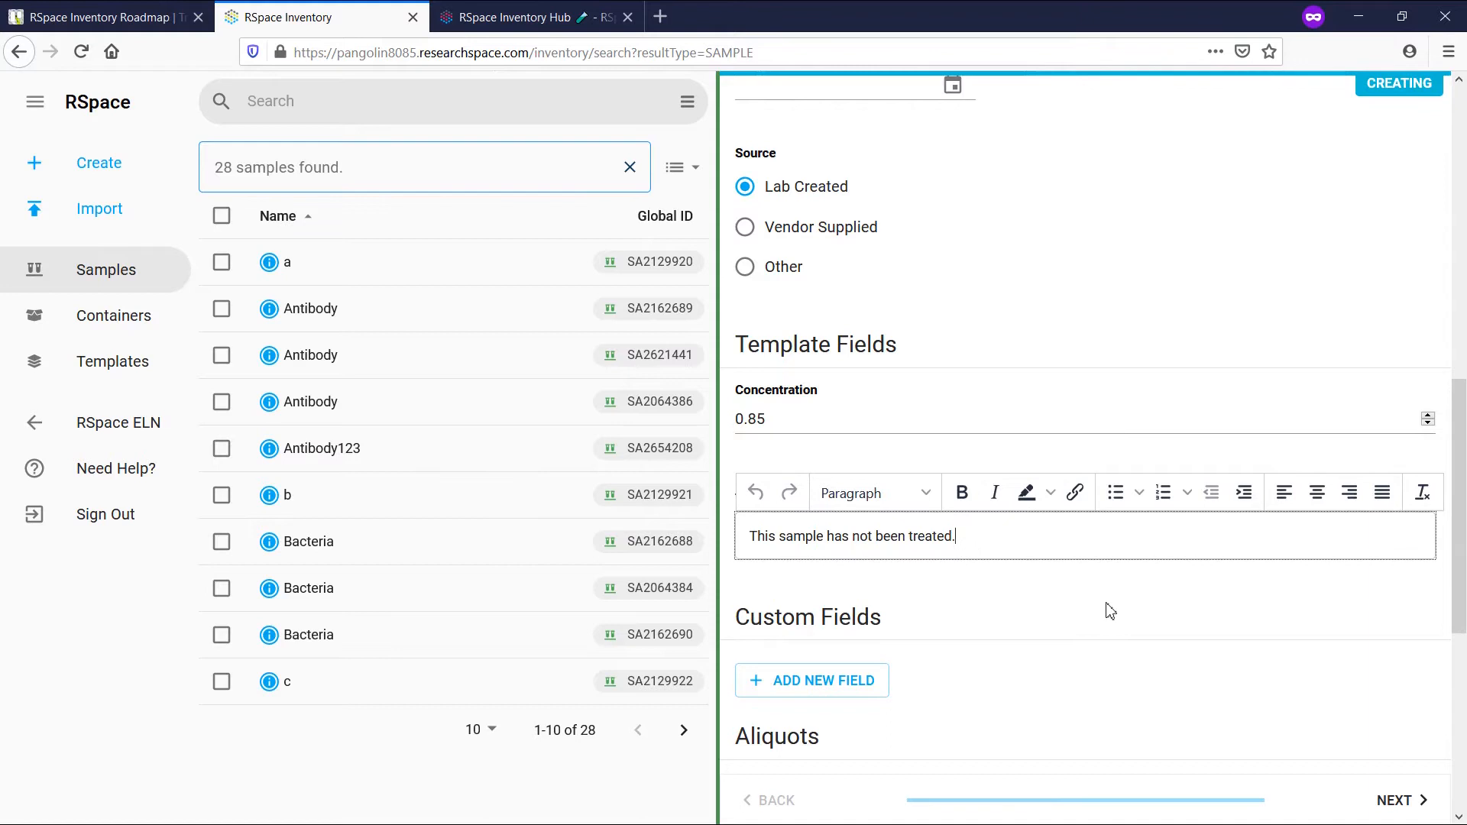
pyautogui.scroll(-6, 1223, 665)
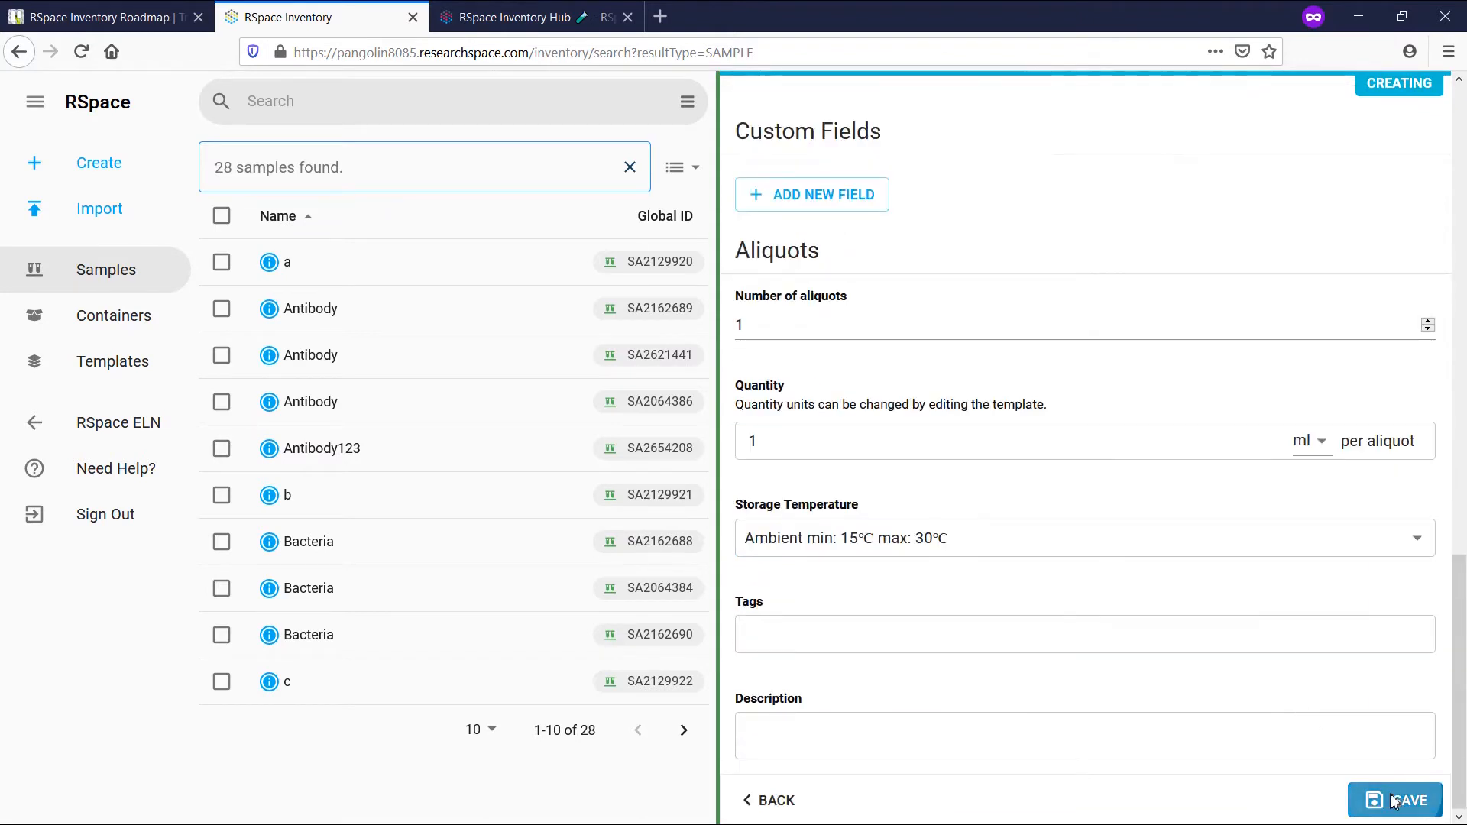
pyautogui.click(1394, 800)
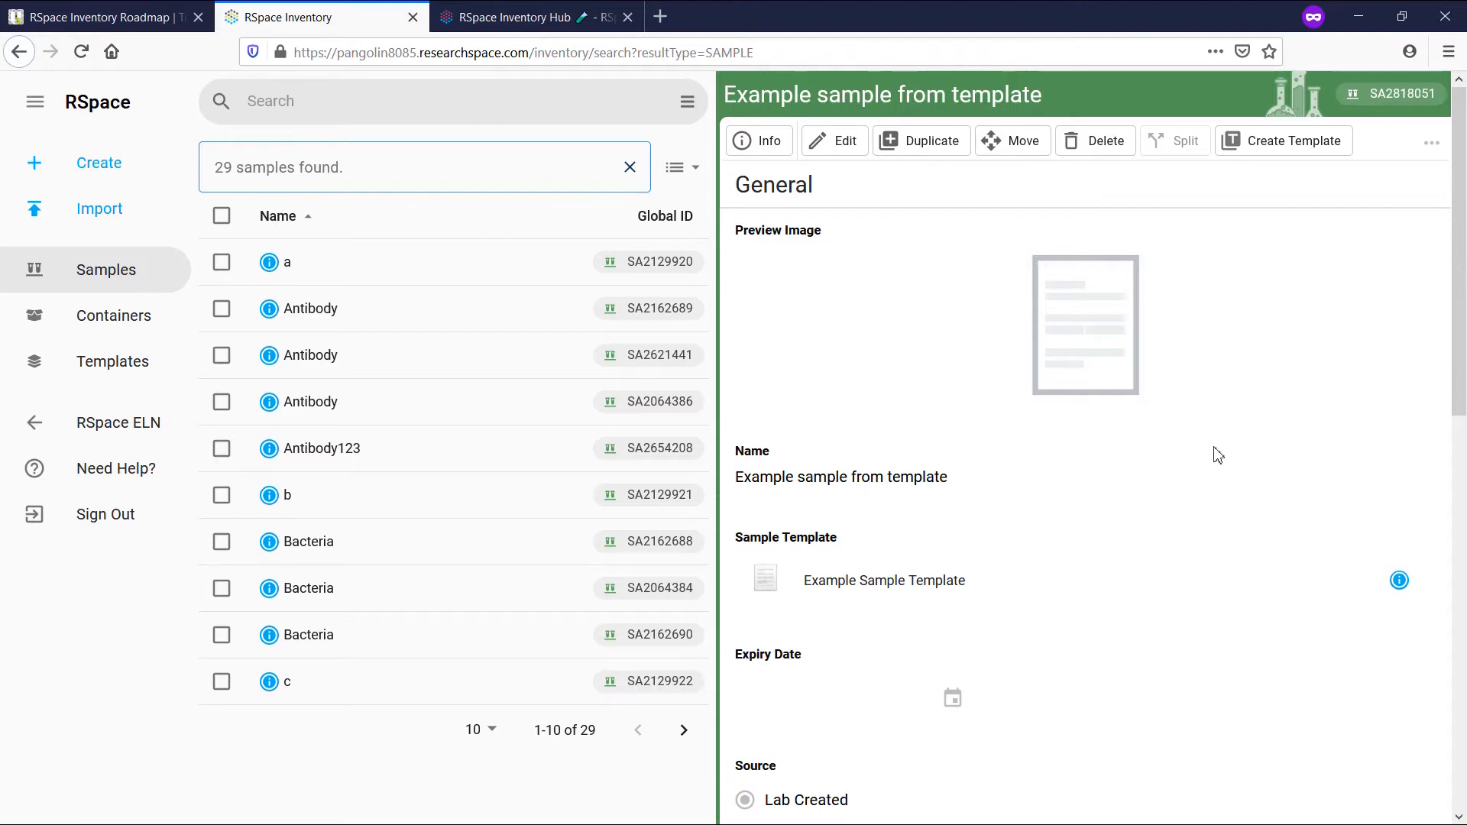
# - List all templates, view the Bacteria template, and check the result type filter of the search
pyautogui.click(128, 363)
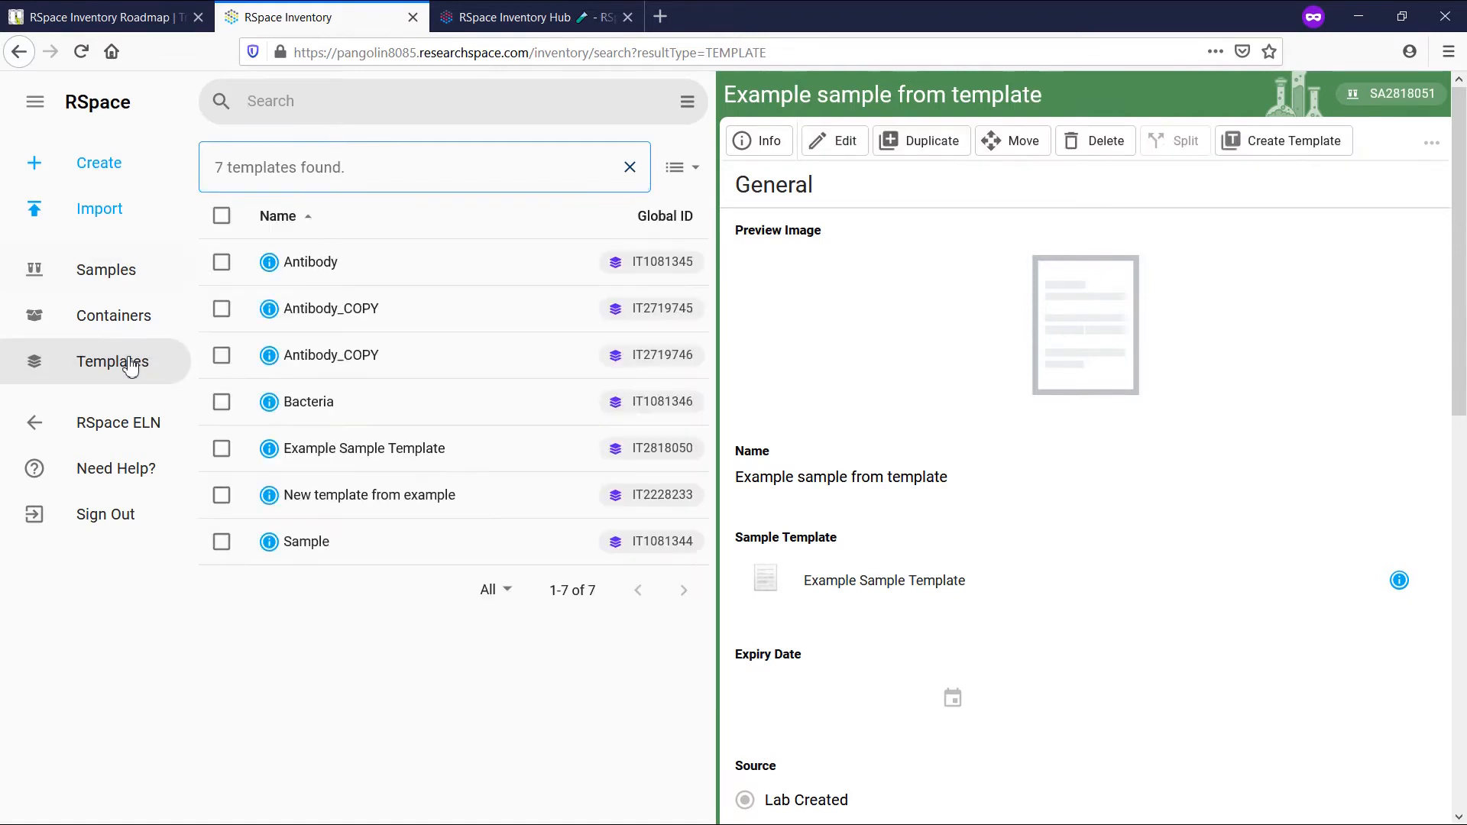
pyautogui.click(420, 403)
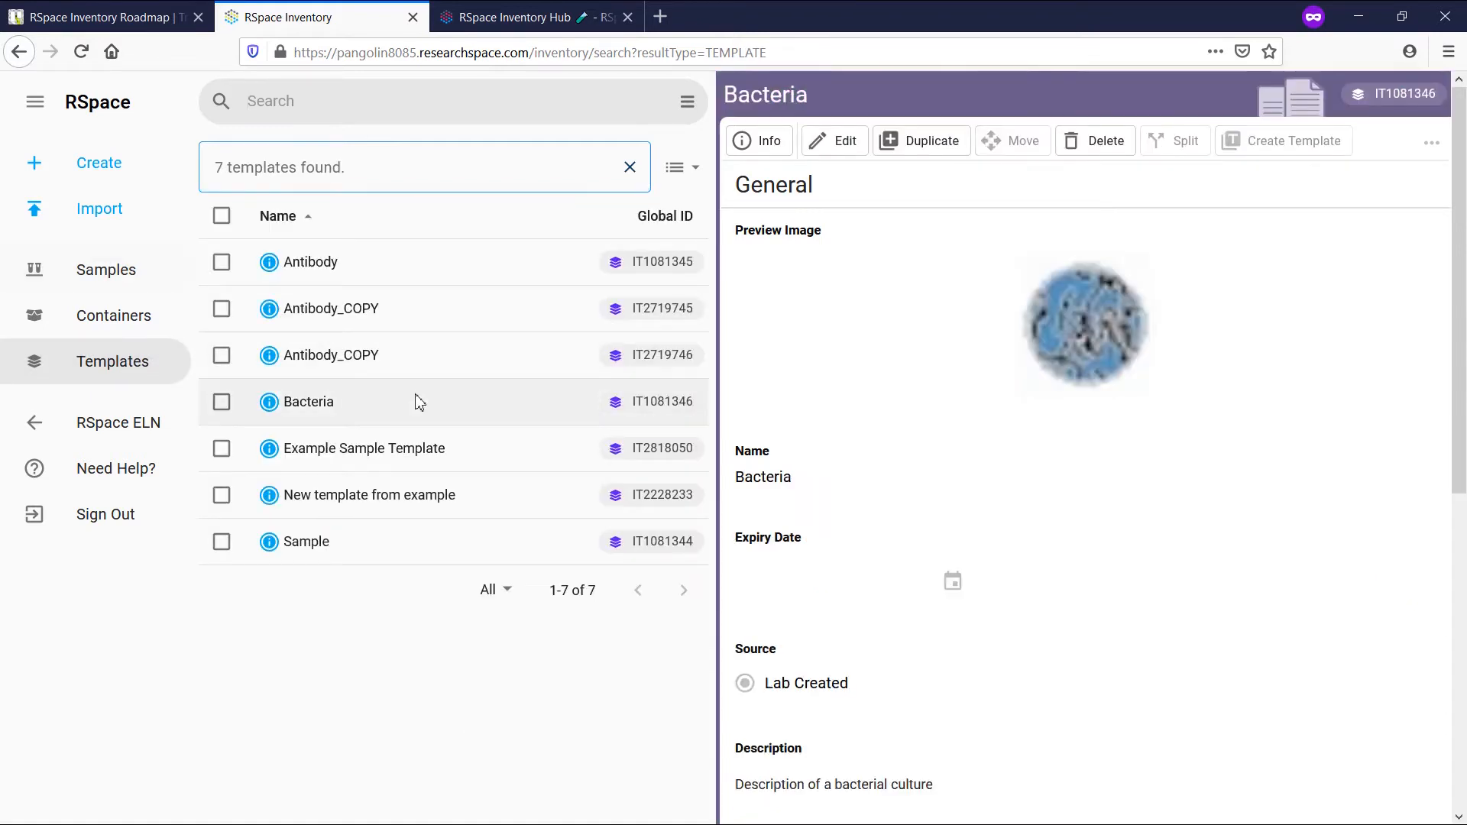
pyautogui.click(690, 105)
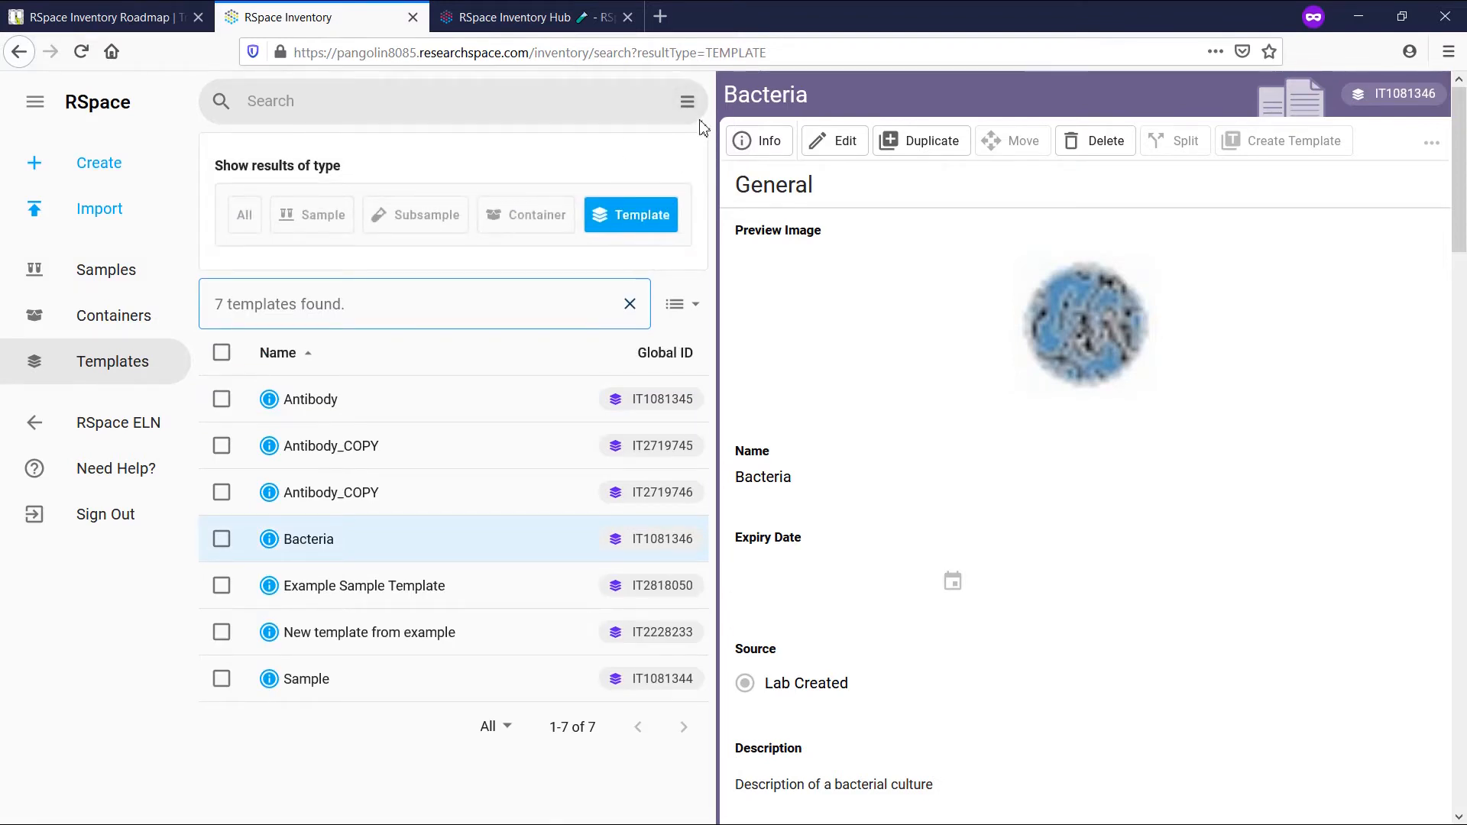
pyautogui.click(680, 107)
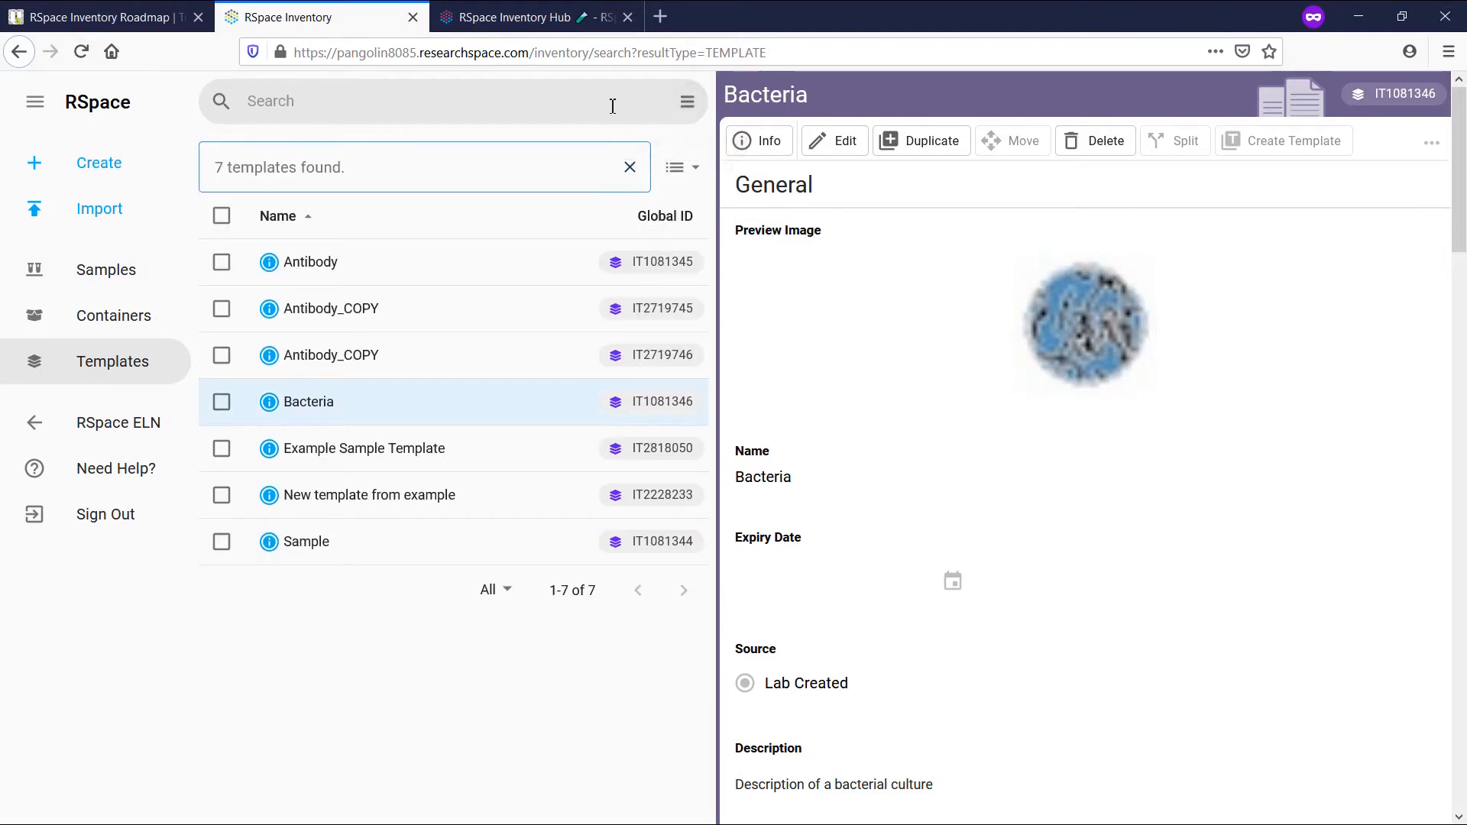
# - Search the inventory for "example sample from template" and open the matching sample
pyautogui.write('example sample from template')
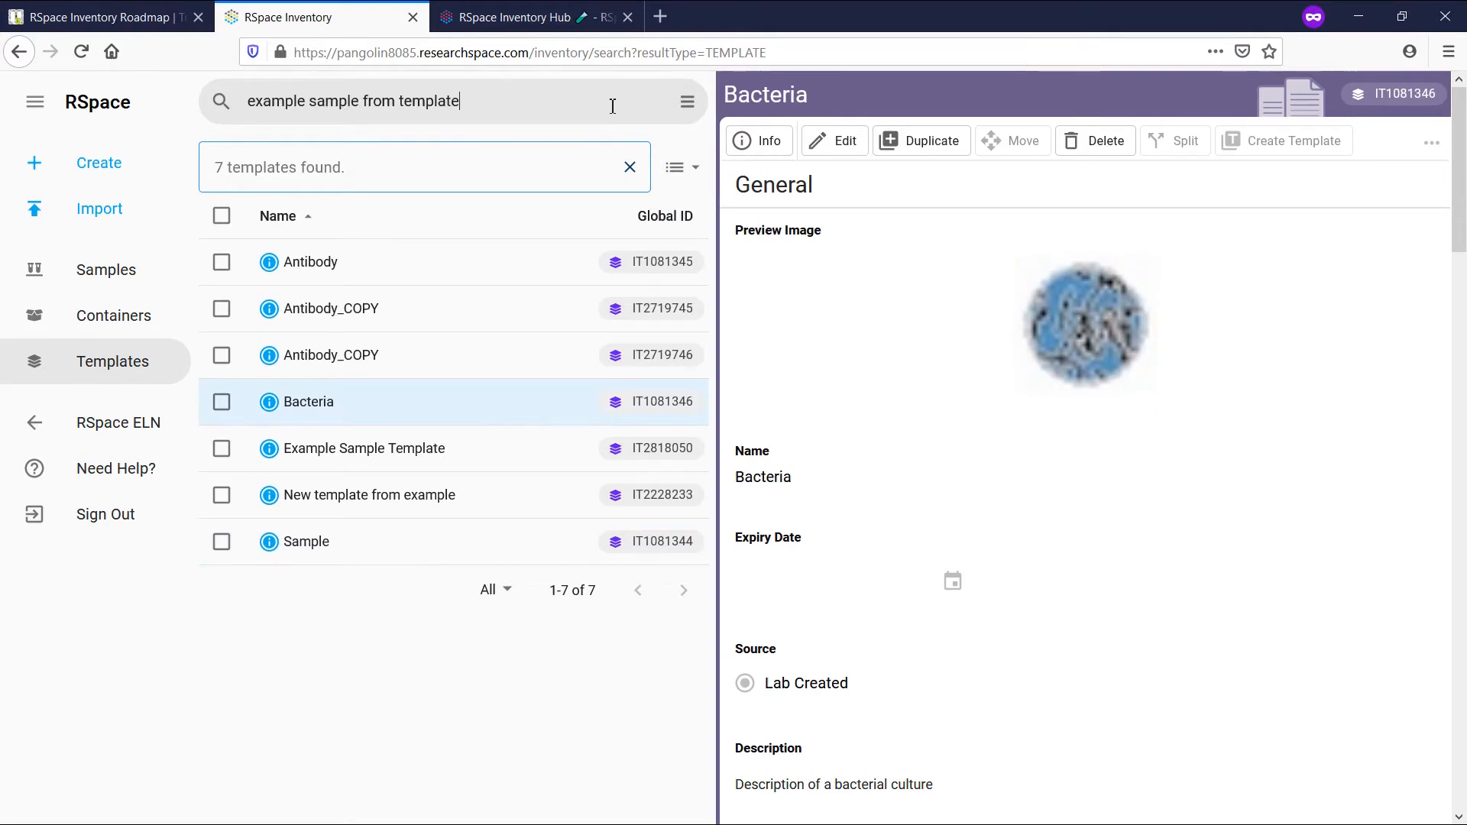
pyautogui.press('Return')
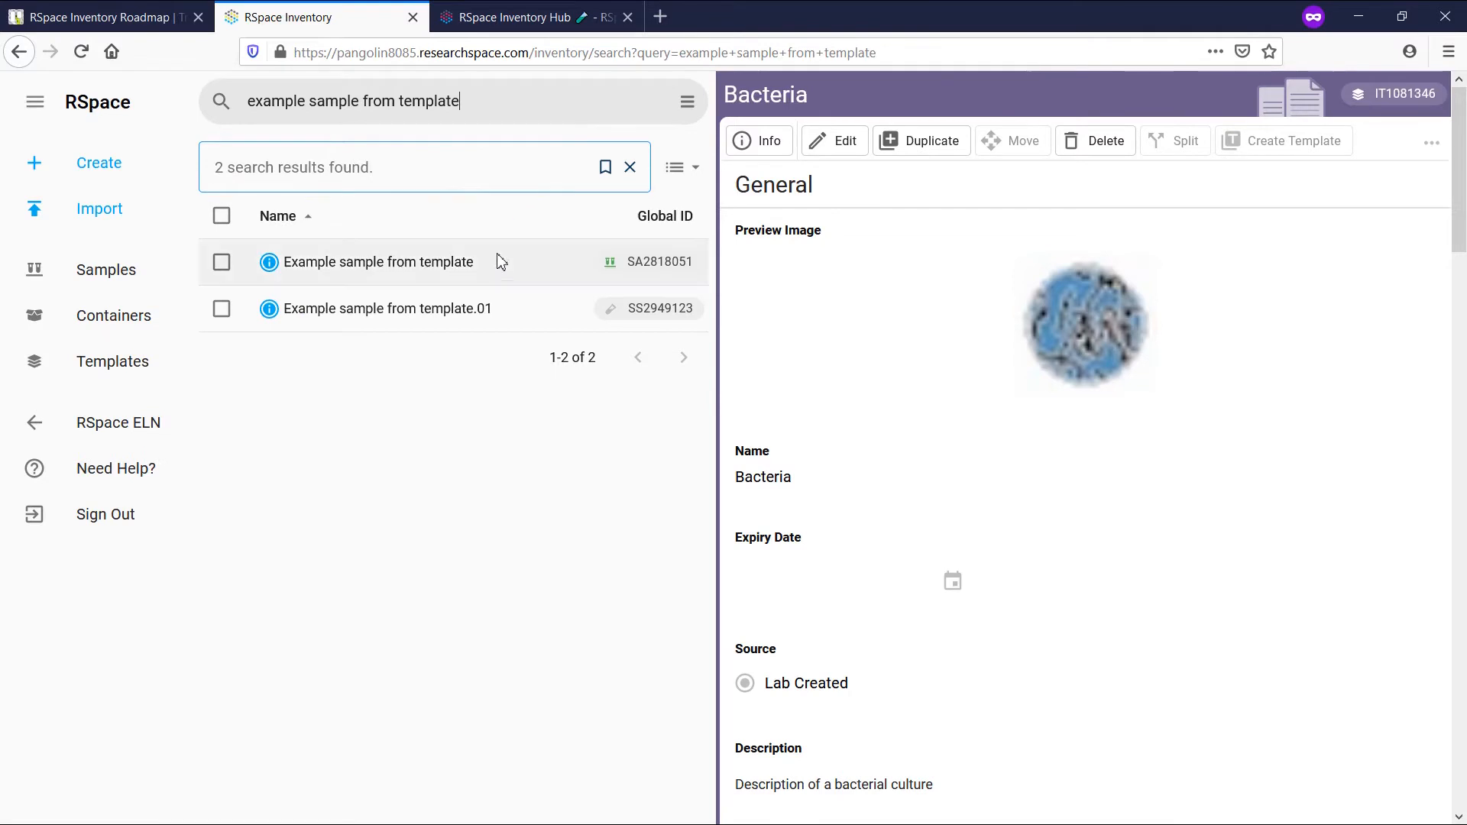
pyautogui.click(501, 265)
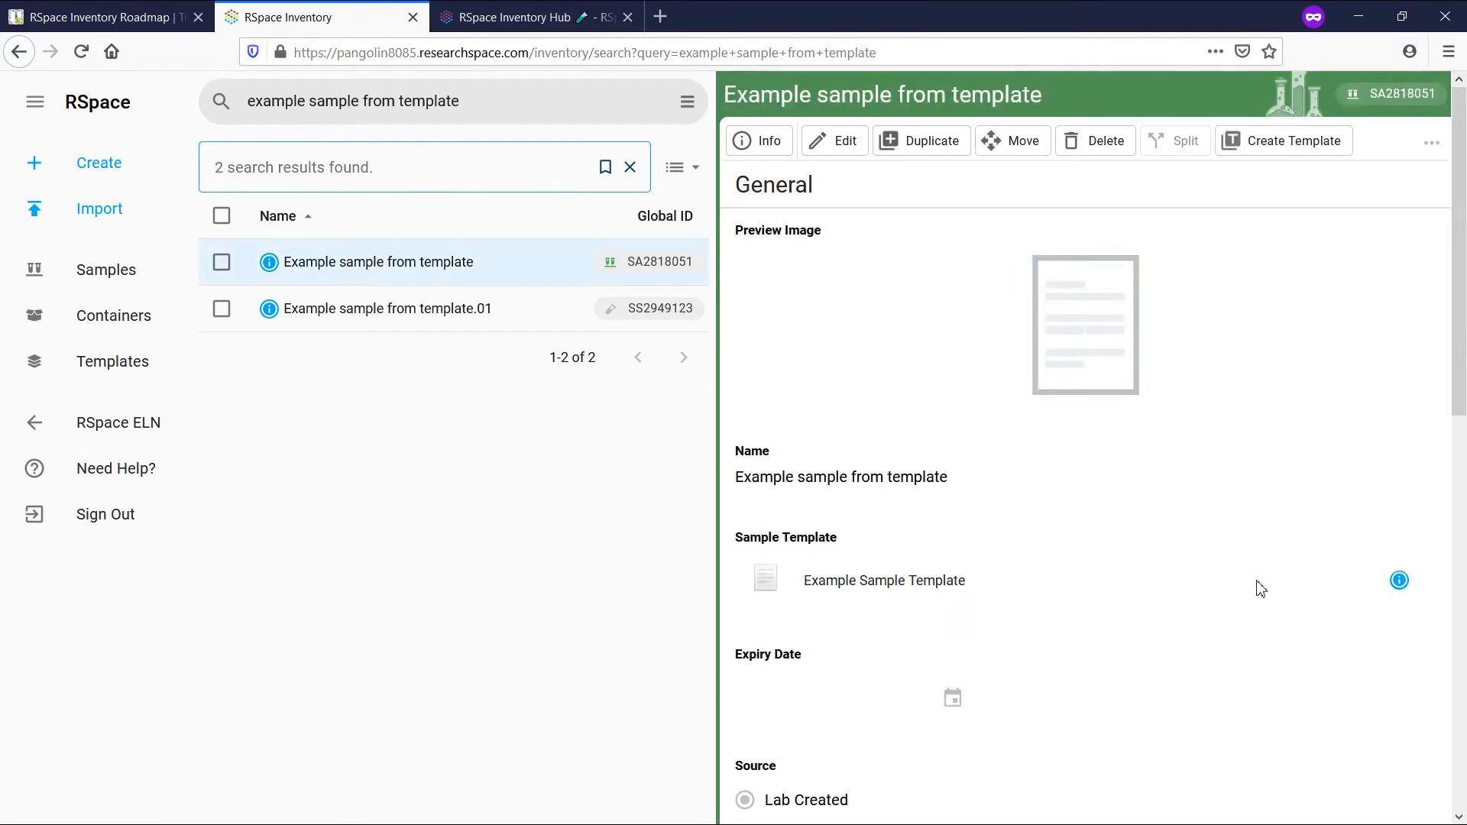
# - Open the record of the template used by this sample and review its fields and the samples created from it
pyautogui.click(1400, 581)
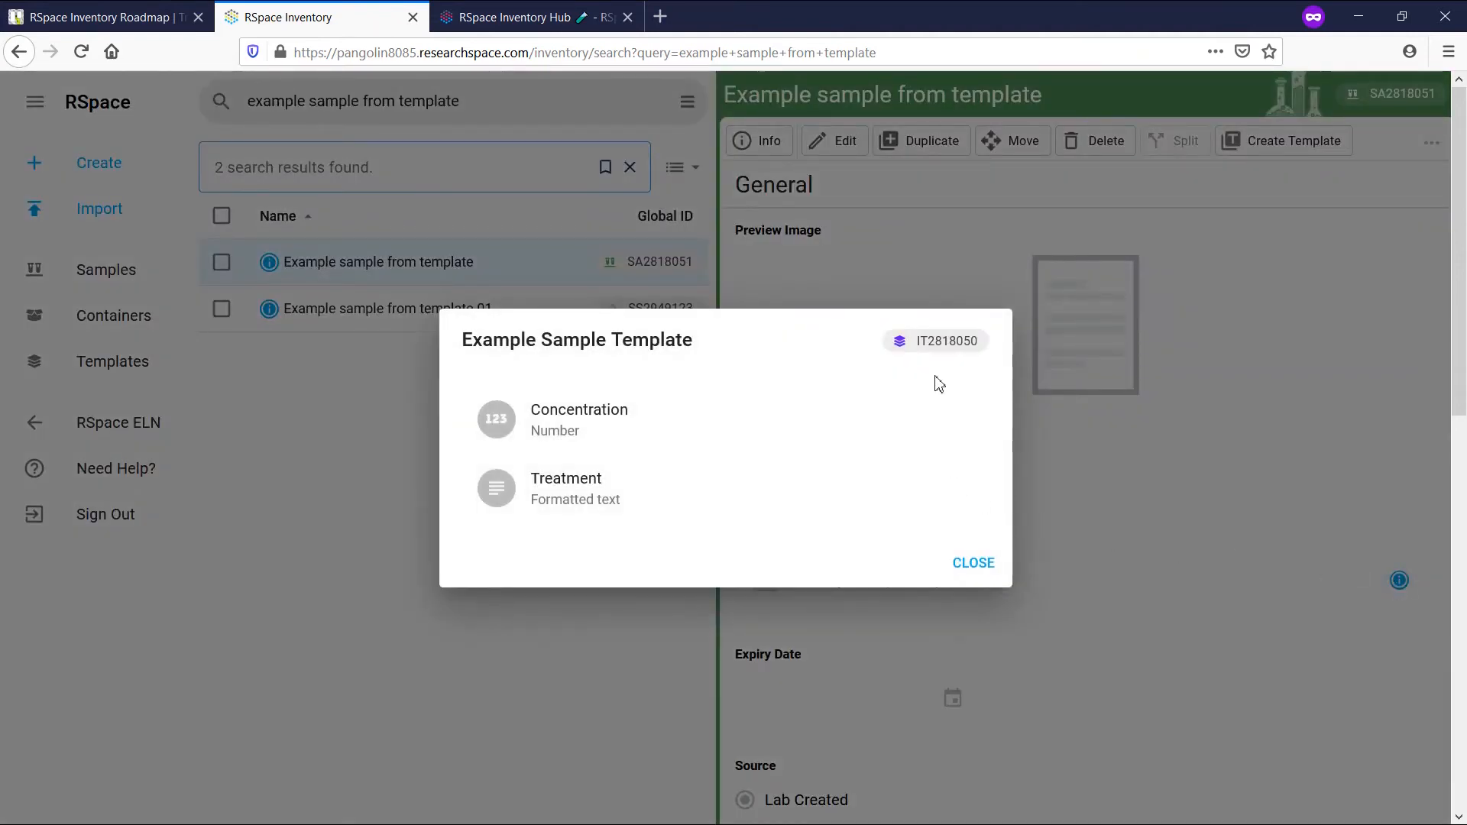
pyautogui.click(935, 345)
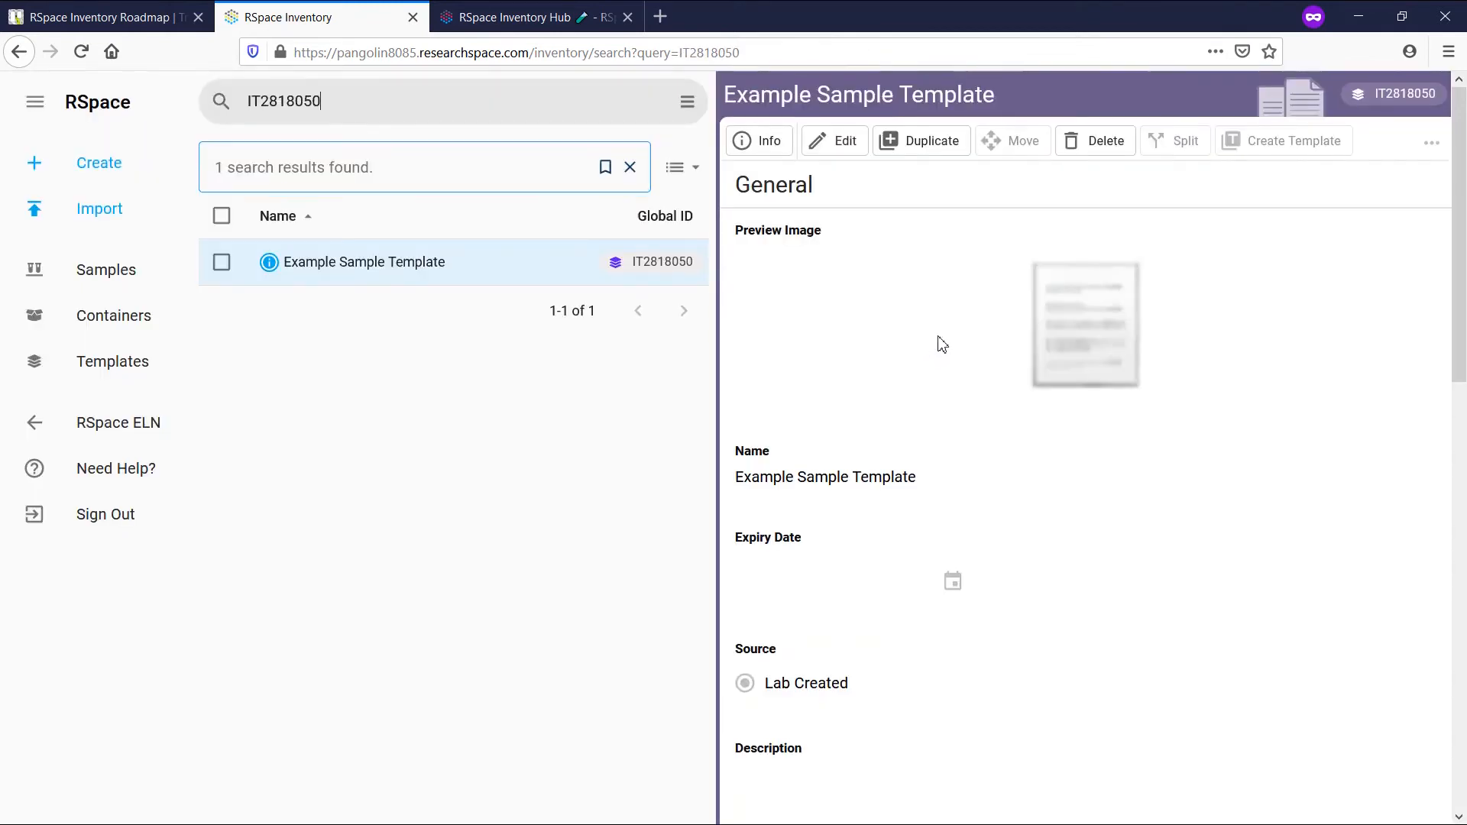
pyautogui.scroll(-10, 1313, 449)
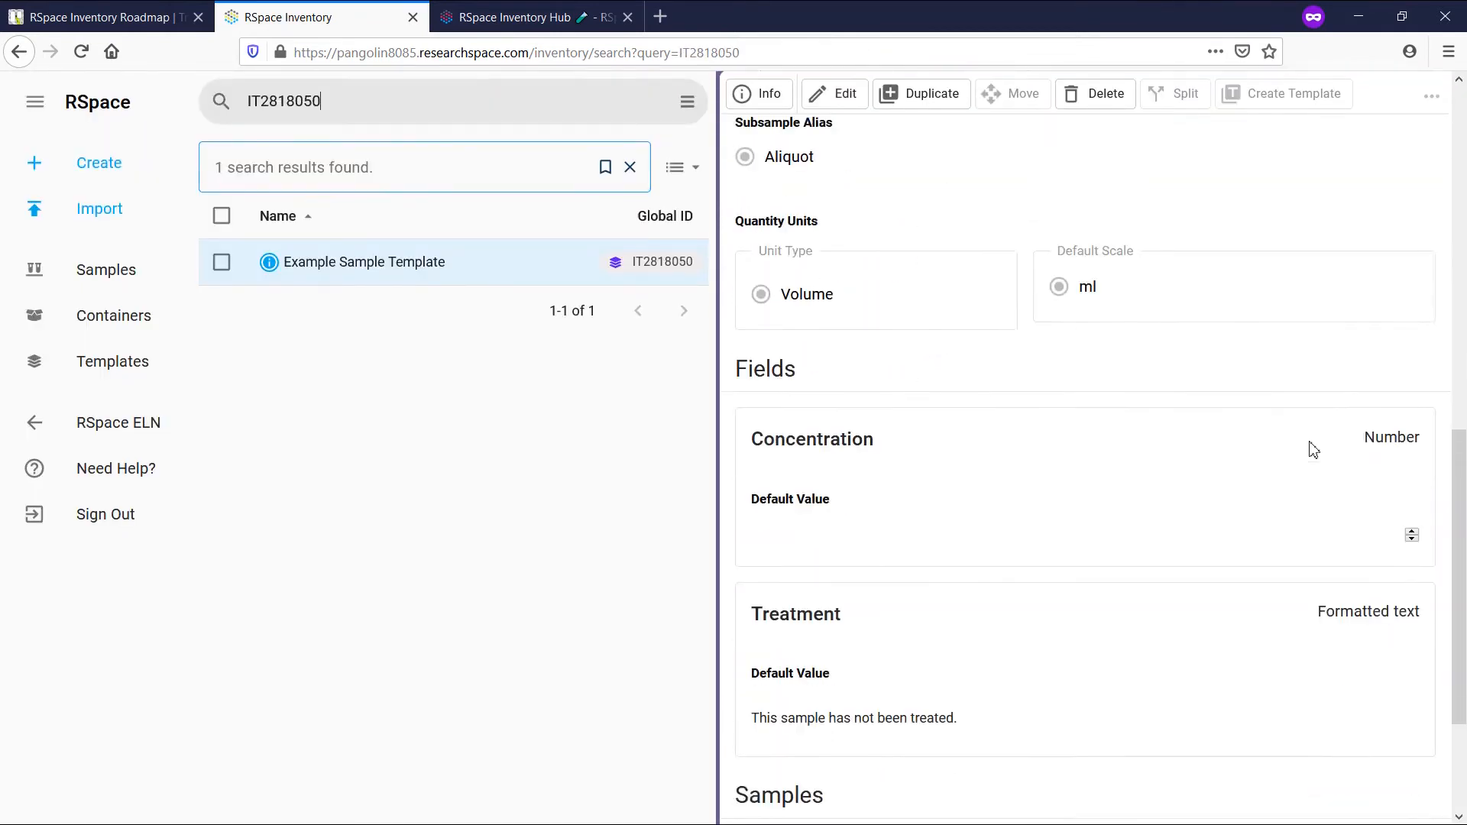
pyautogui.scroll(-1, 1313, 449)
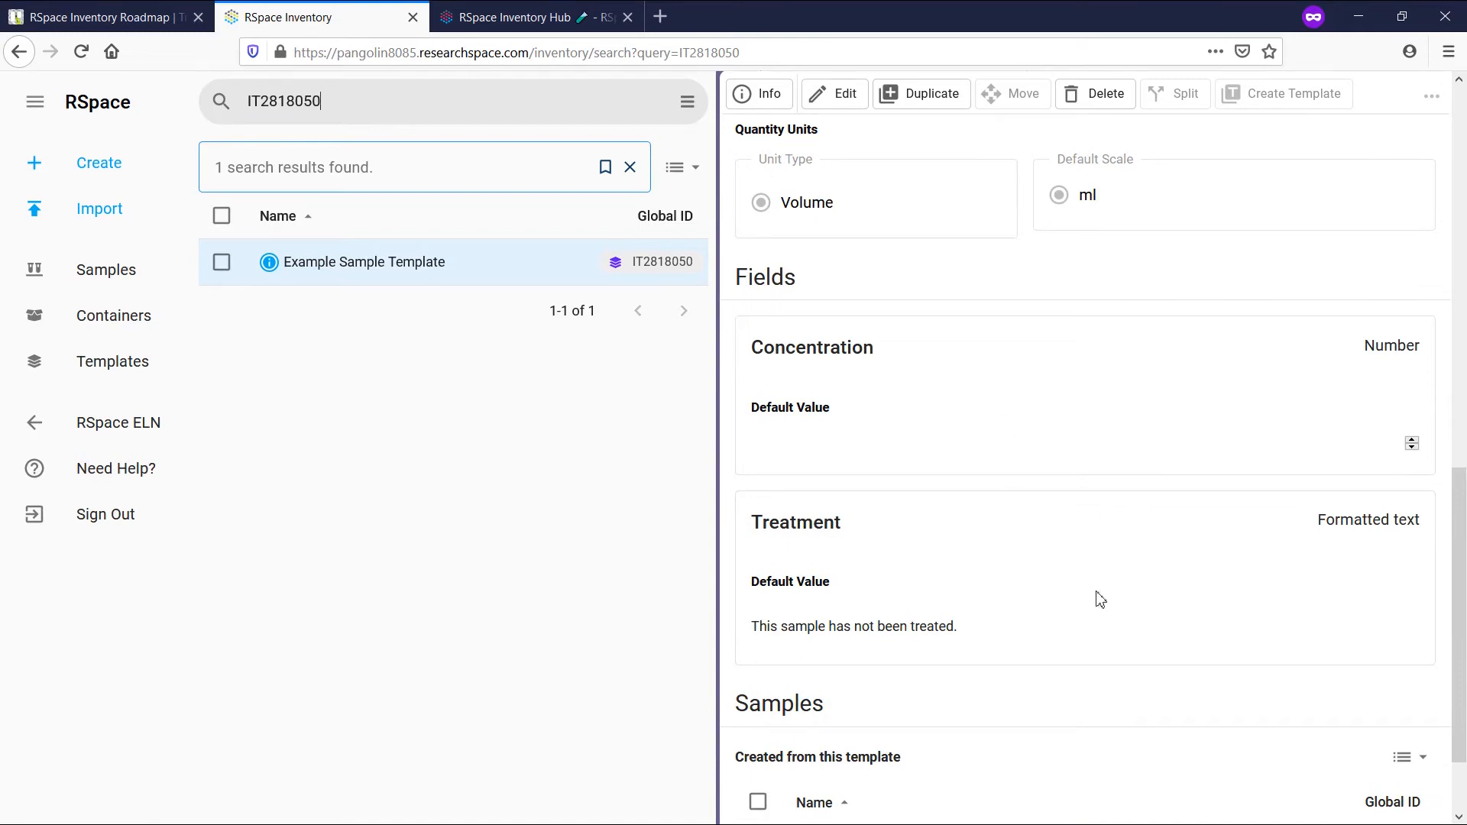
pyautogui.scroll(-2, 1099, 604)
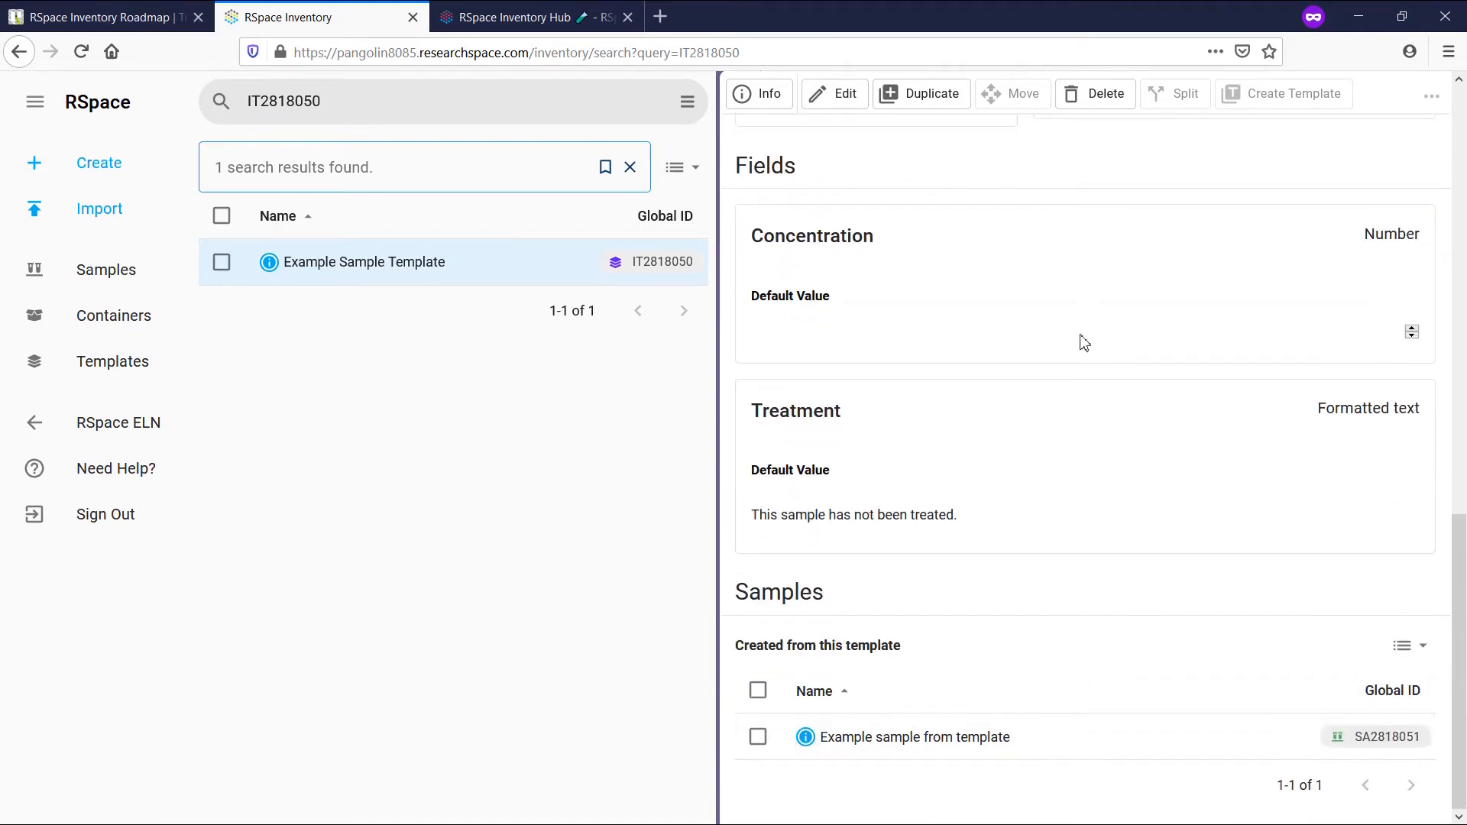
# - Edit Example Sample Template to use the subsample alias Portion and quantity units of Mass with mg as the default scale
pyautogui.click(841, 94)
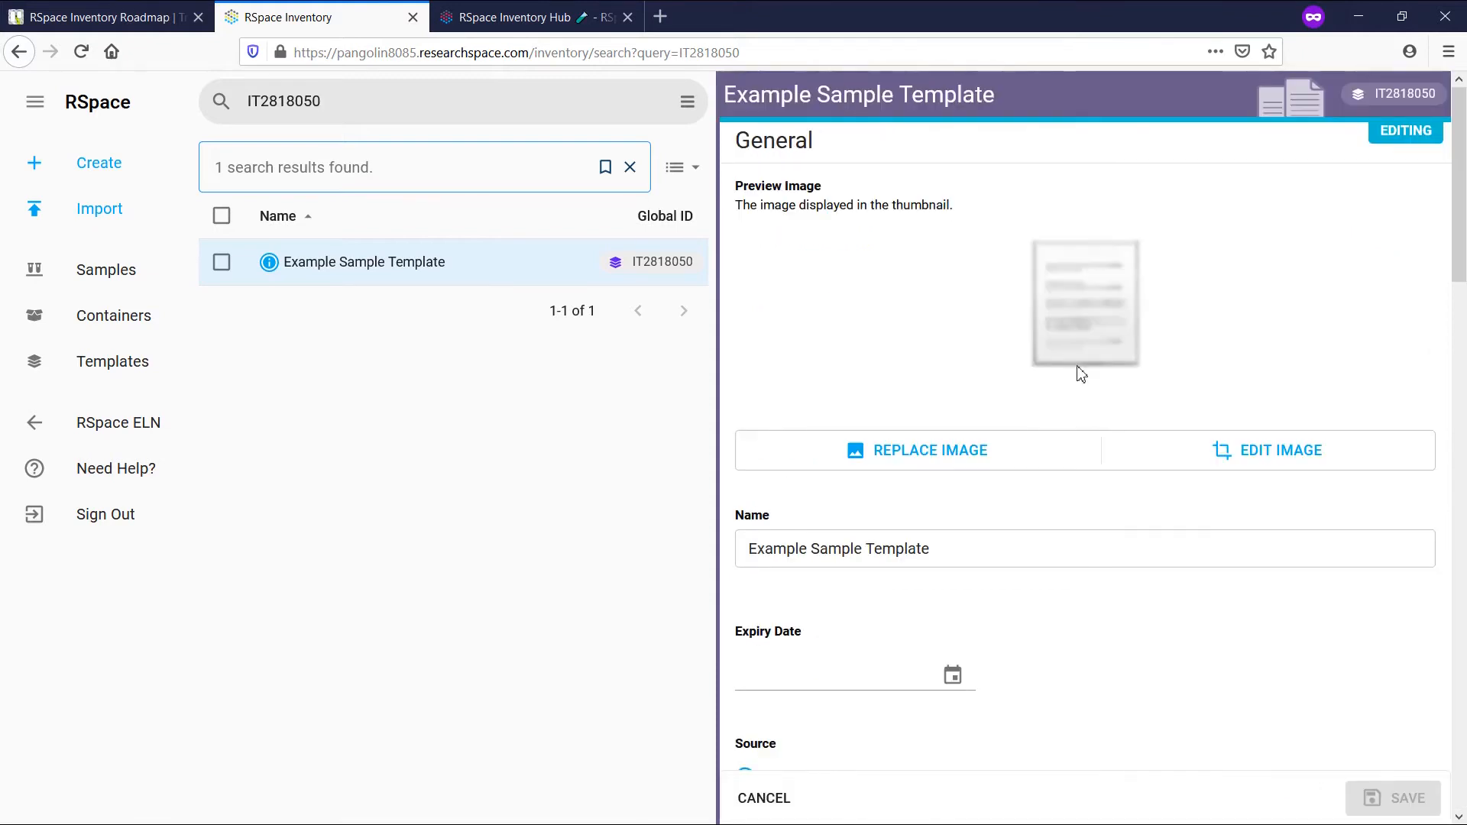
pyautogui.scroll(-10, 1134, 558)
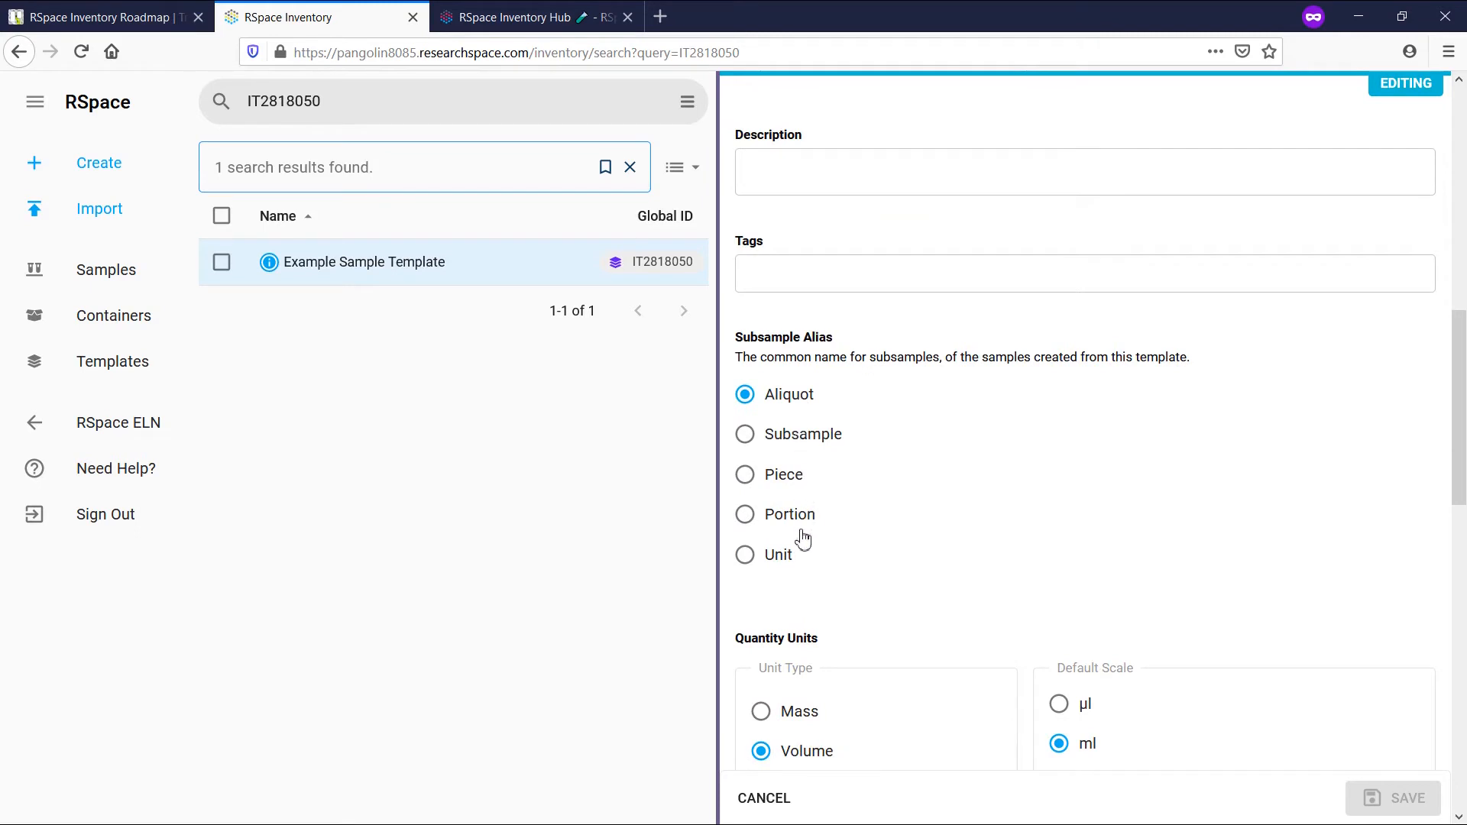
pyautogui.click(746, 515)
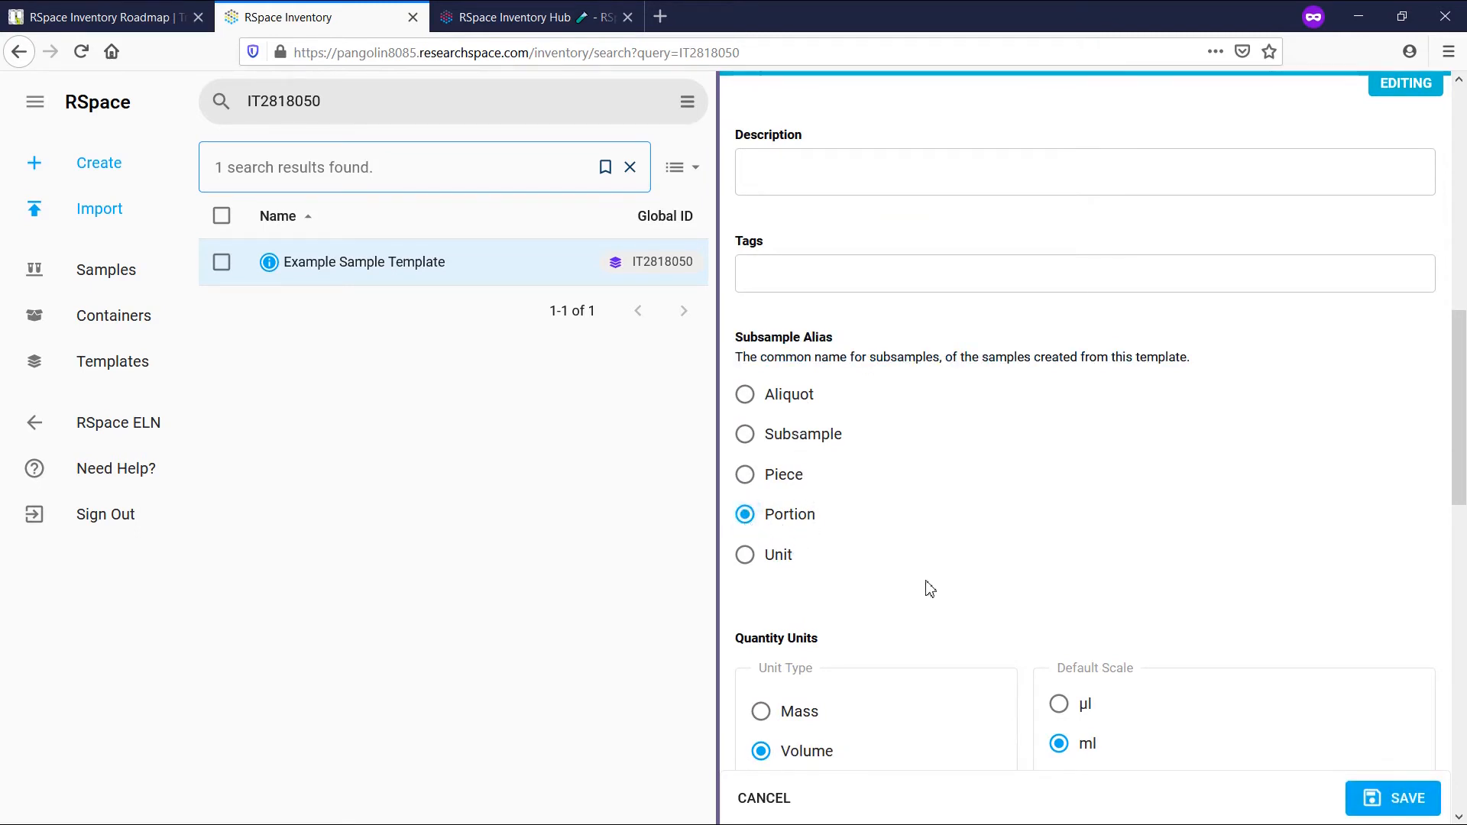
pyautogui.scroll(-3, 930, 588)
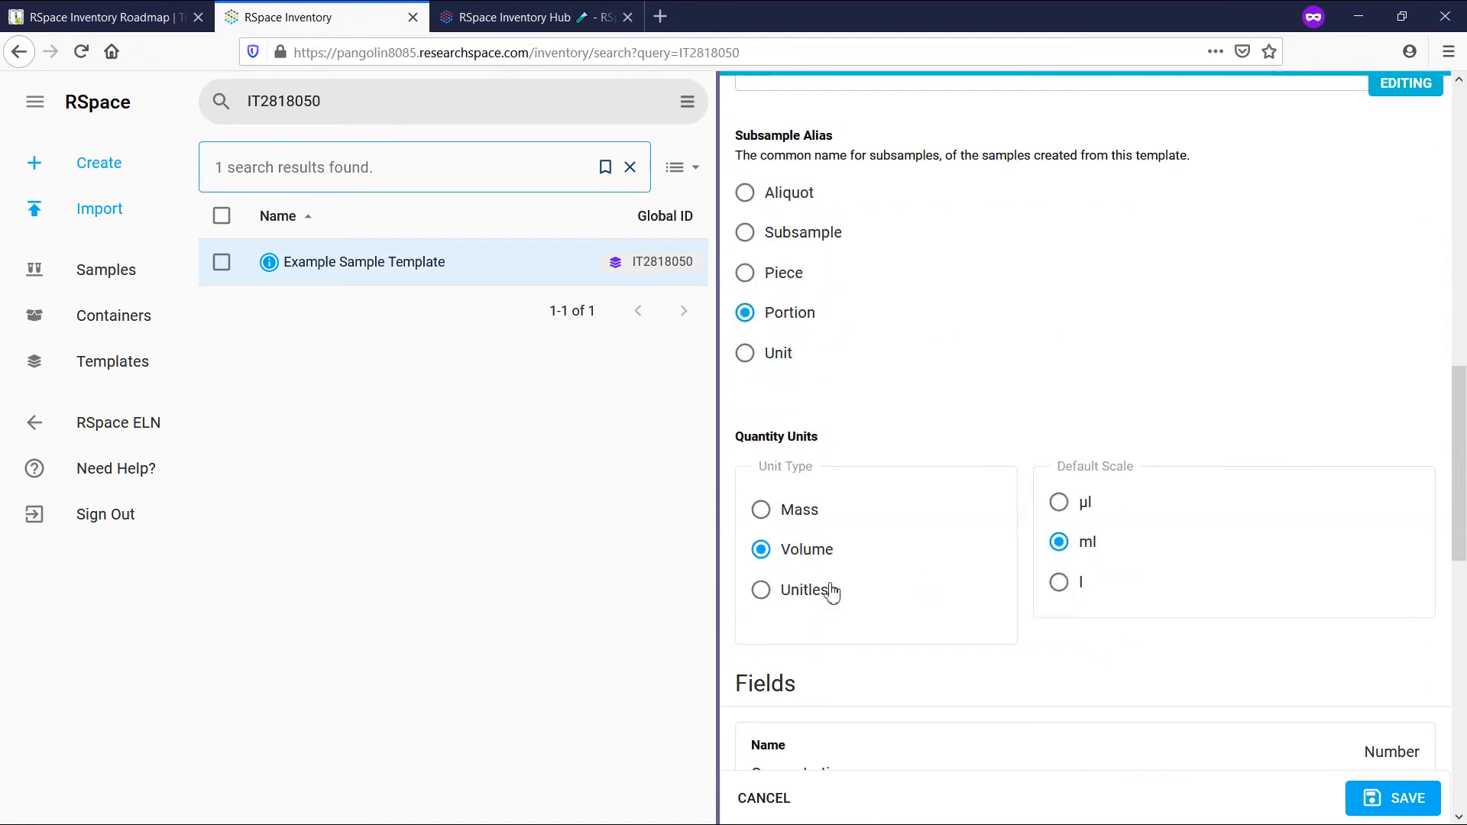
pyautogui.click(761, 509)
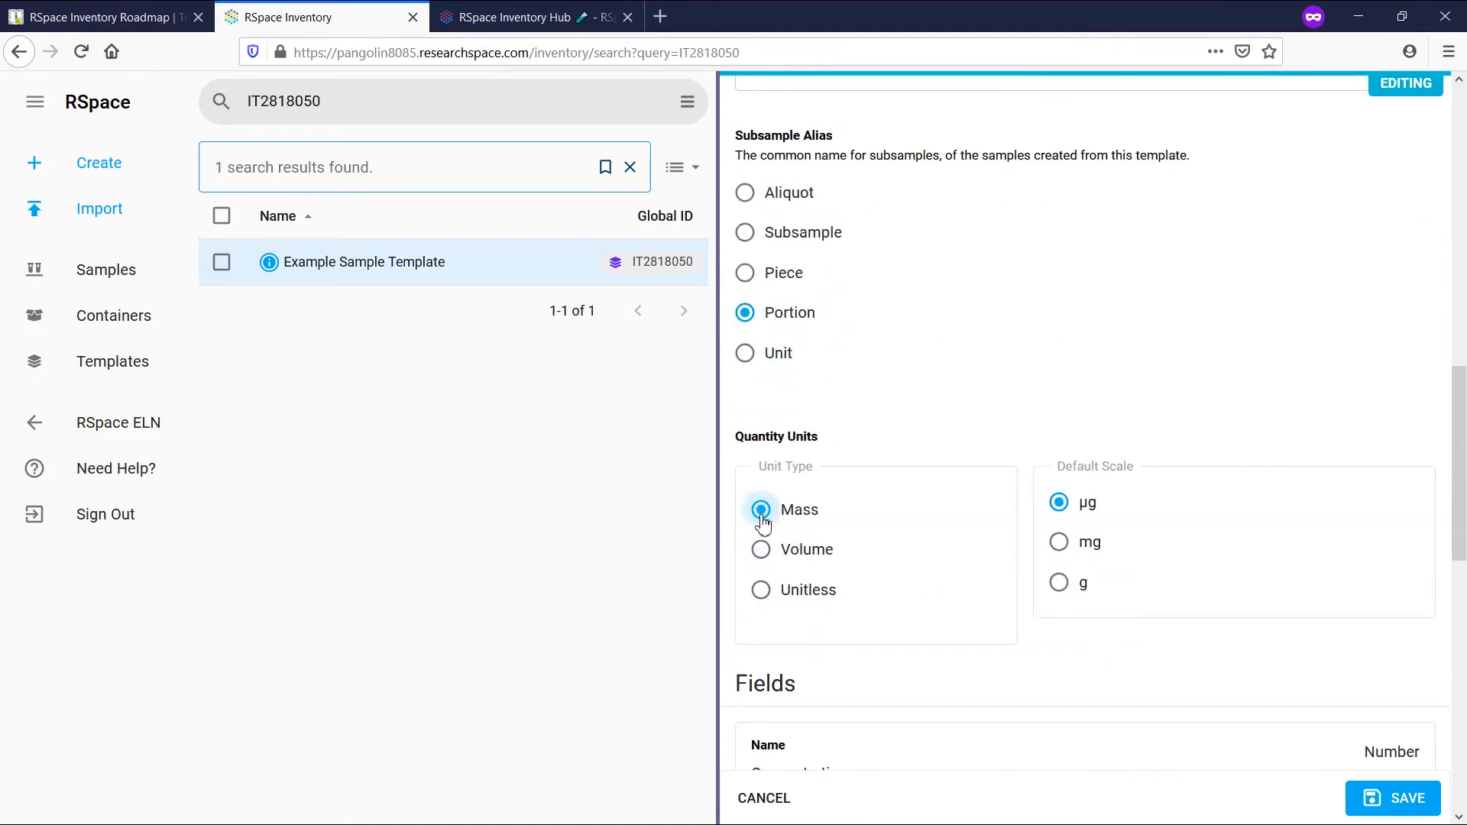
pyautogui.click(1060, 544)
# - Rename the template's Concentration field to Concentration IMPORTANT, set its default value to 0.03, and place it below the Treatment field
pyautogui.scroll(-6, 1132, 650)
pyautogui.click(893, 375)
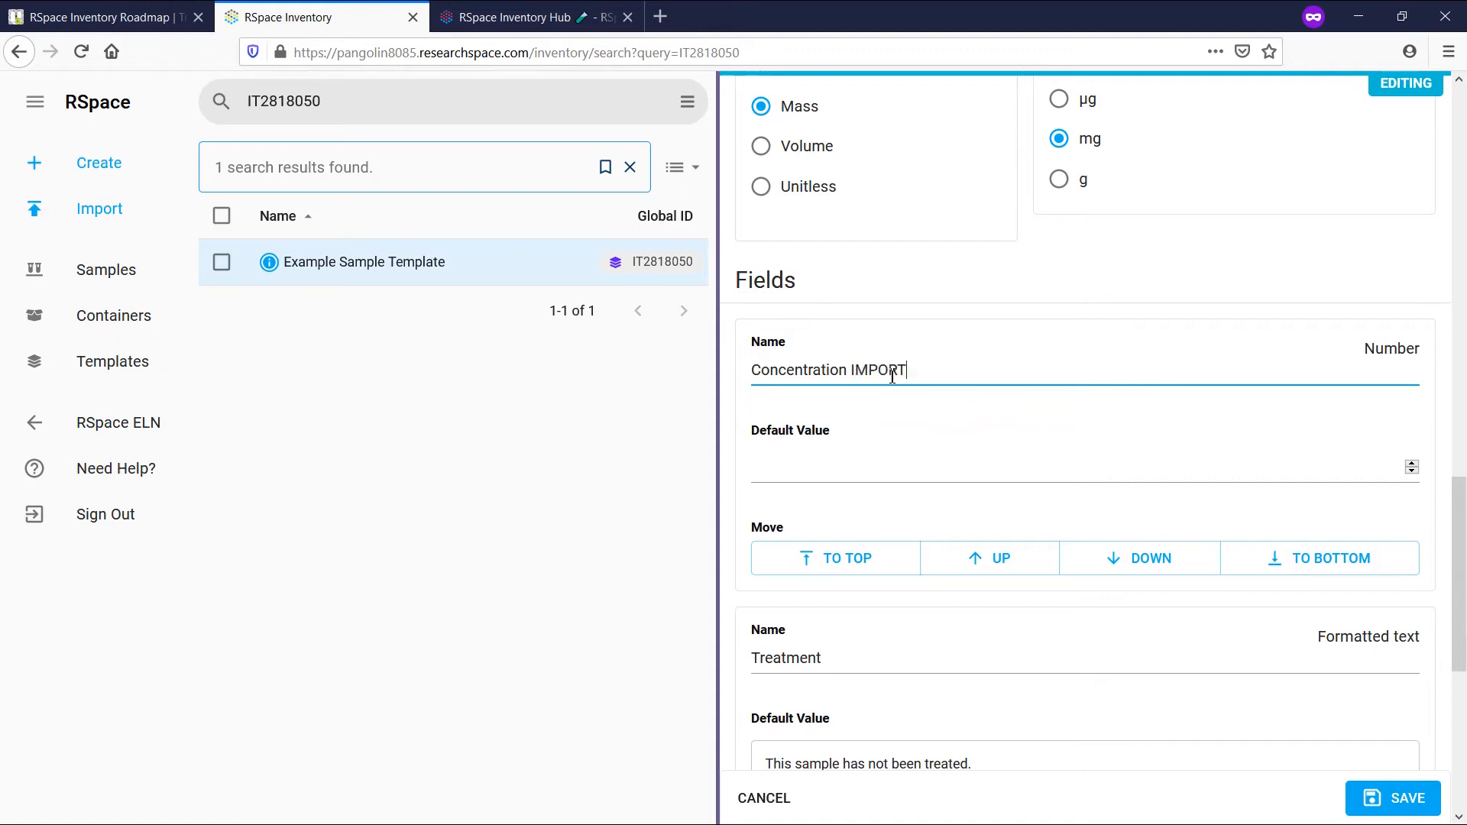
pyautogui.click(858, 482)
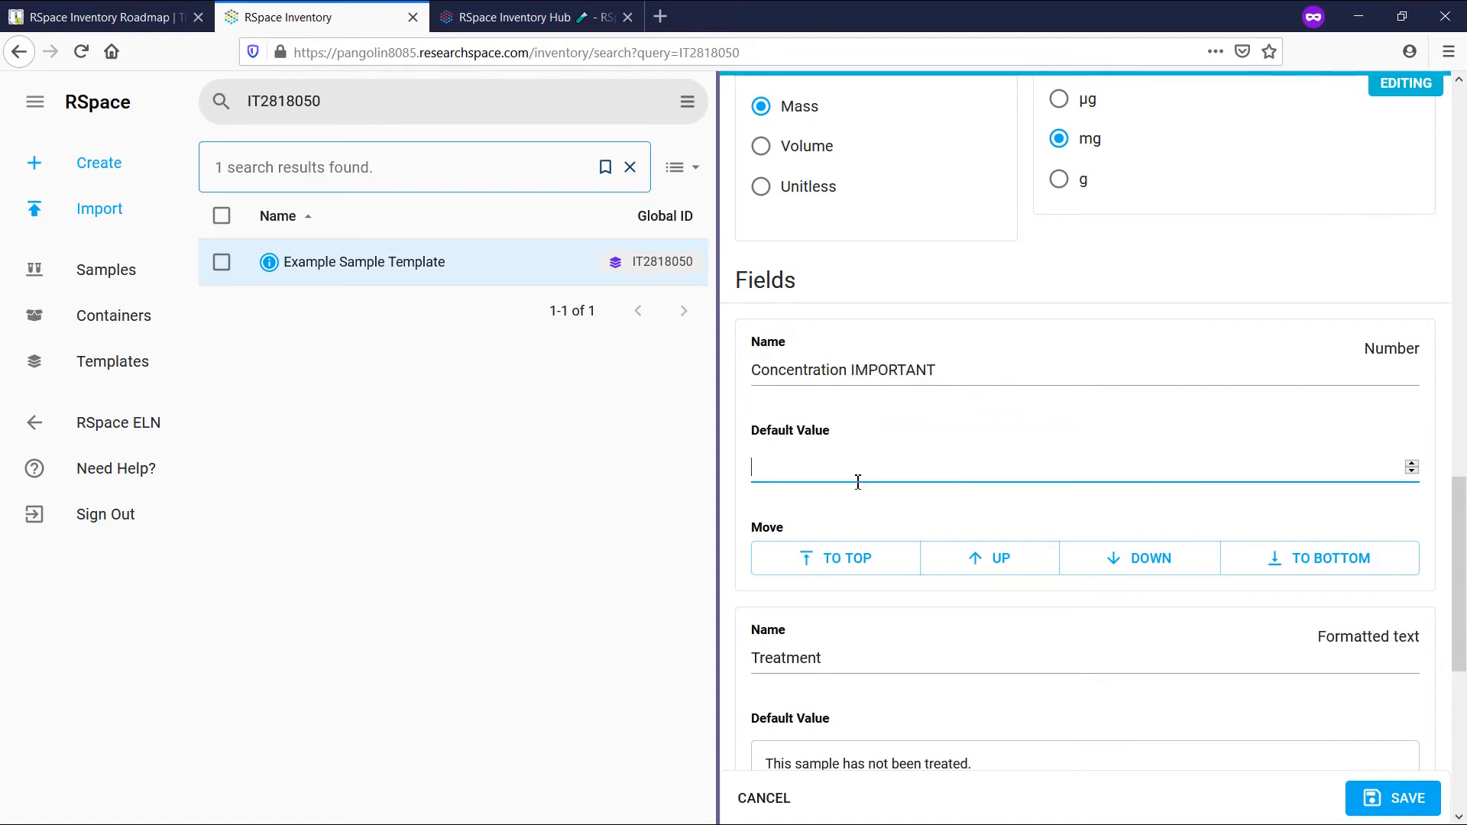
pyautogui.write('0.03')
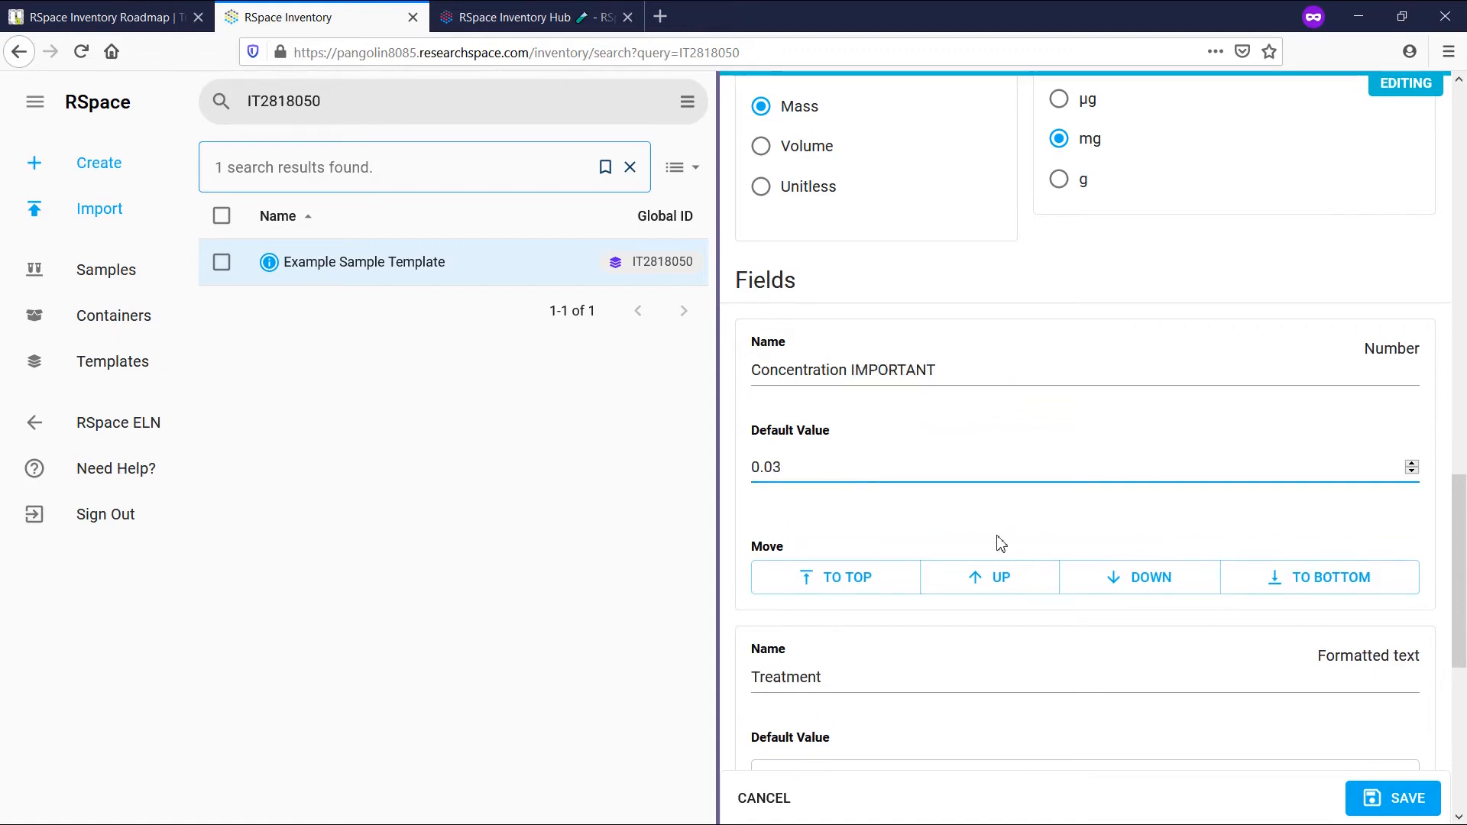
pyautogui.click(1130, 578)
# - Add a new template field named Test with the type Choice
pyautogui.scroll(-6, 1130, 581)
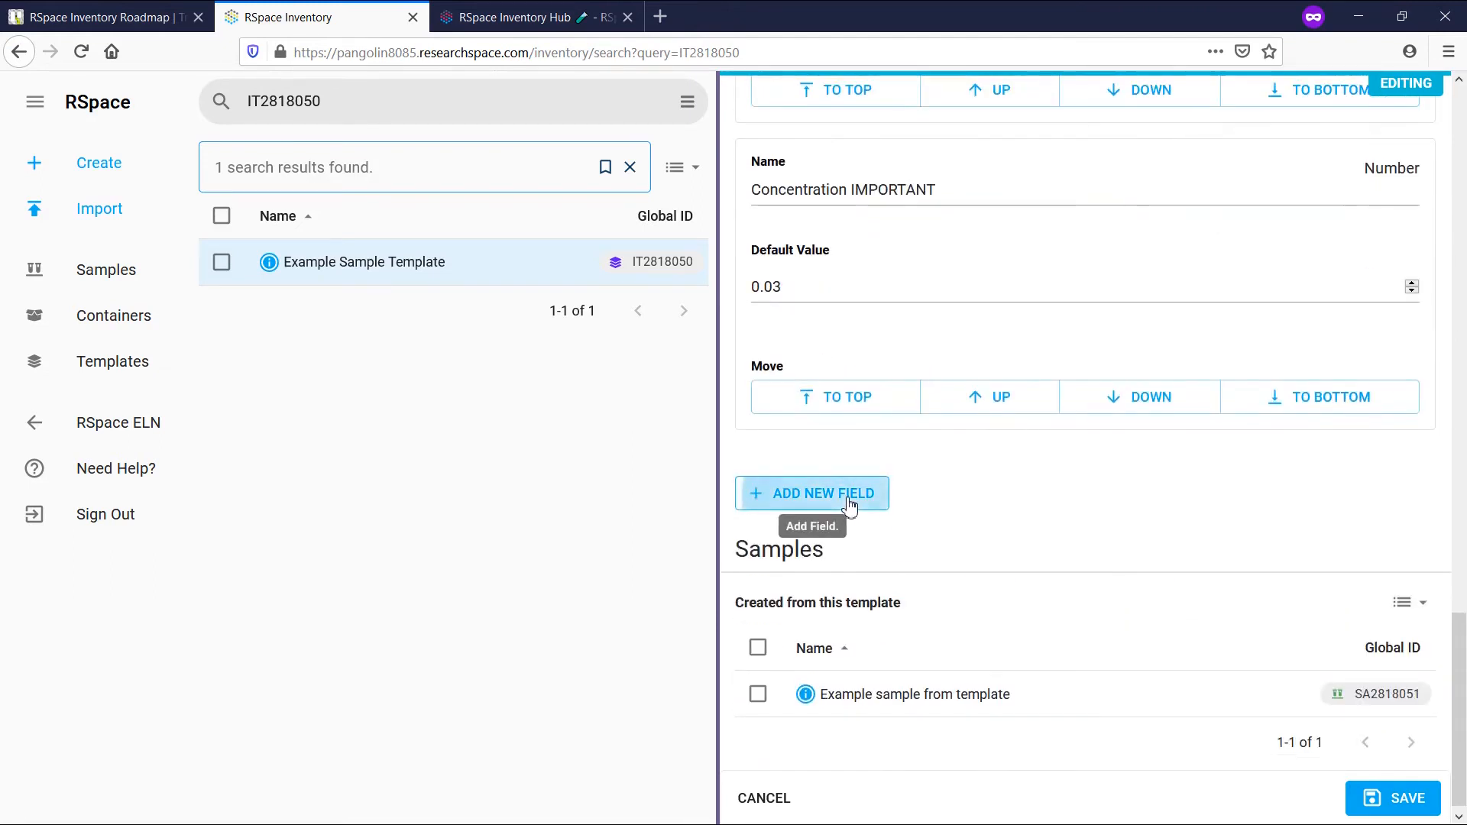
pyautogui.click(849, 504)
pyautogui.write('Test')
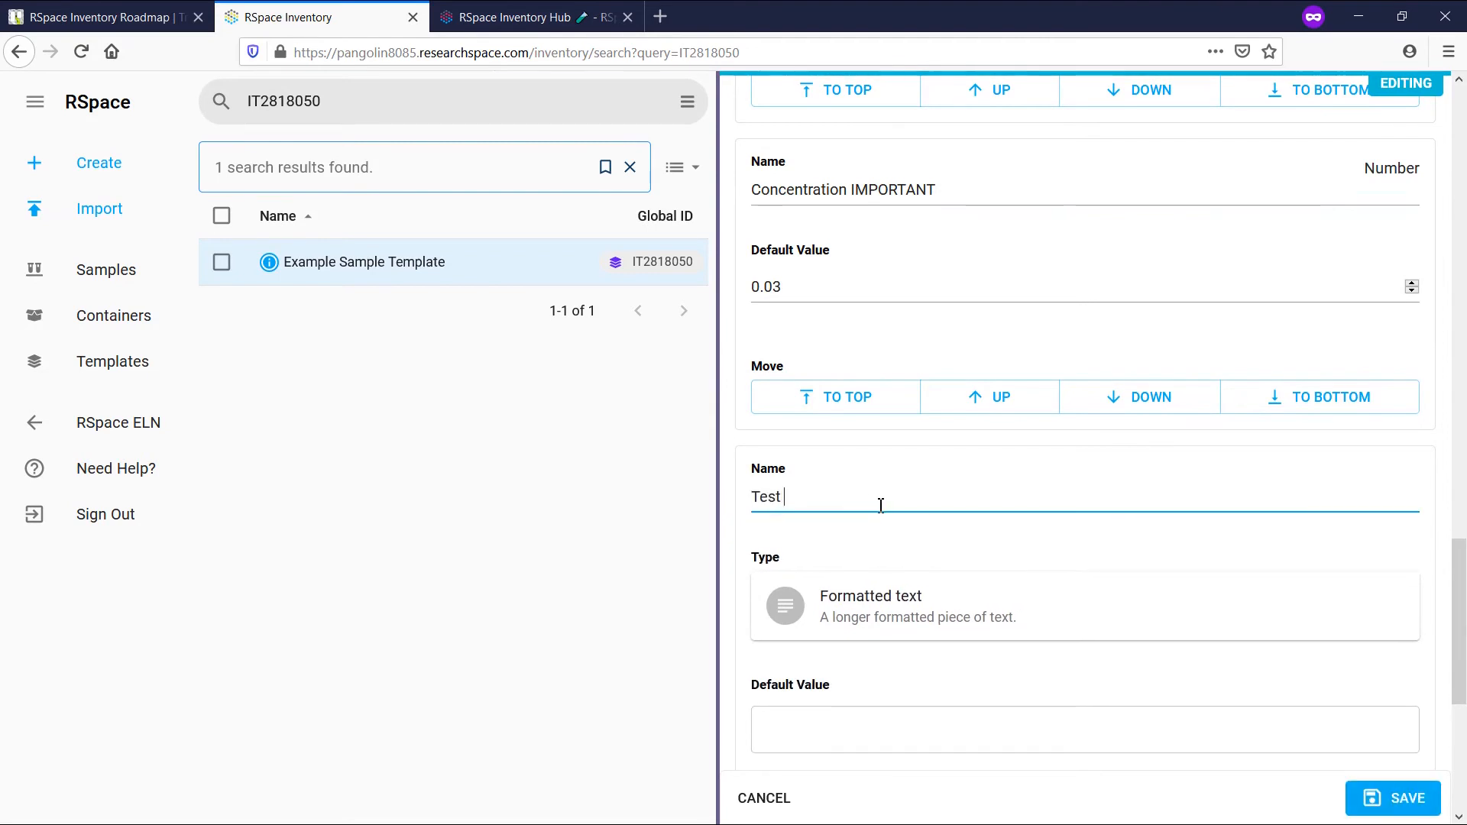
pyautogui.scroll(-1, 881, 506)
pyautogui.click(879, 514)
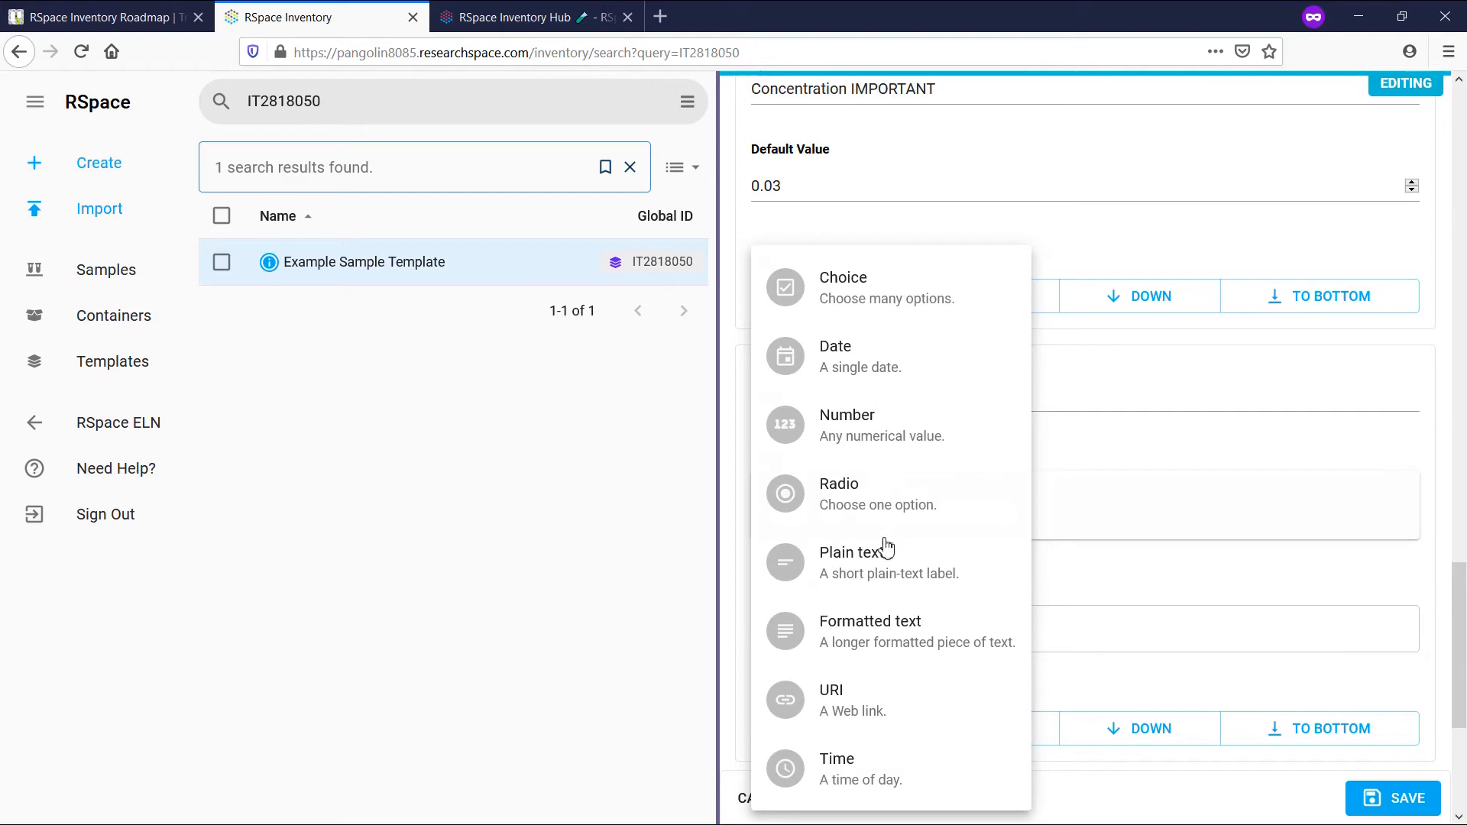
pyautogui.click(886, 304)
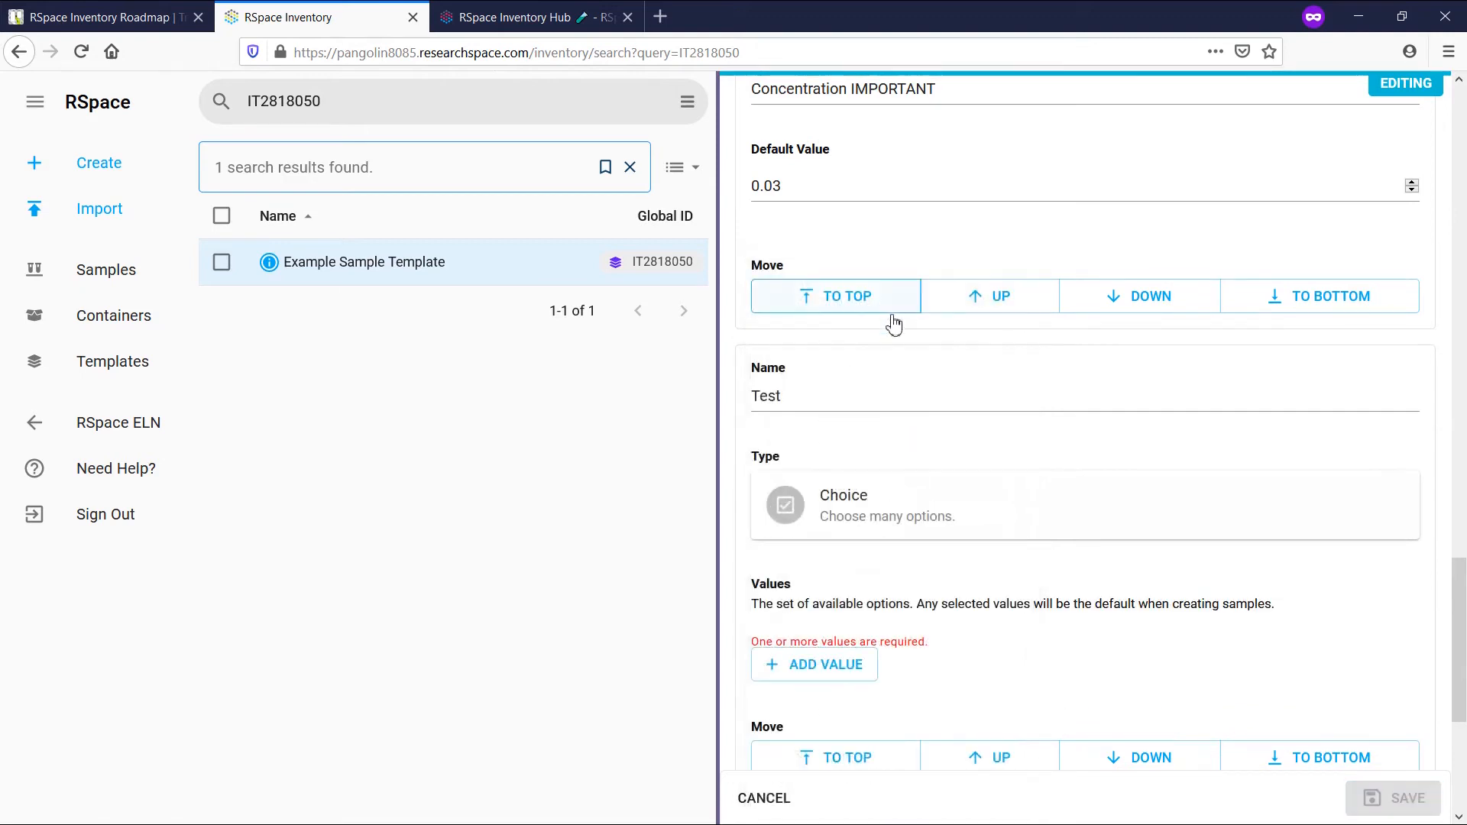
# - Give the Test field the values Option 1 and Option 2, and save the template without updating existing samples
pyautogui.scroll(-1, 907, 469)
pyautogui.click(835, 563)
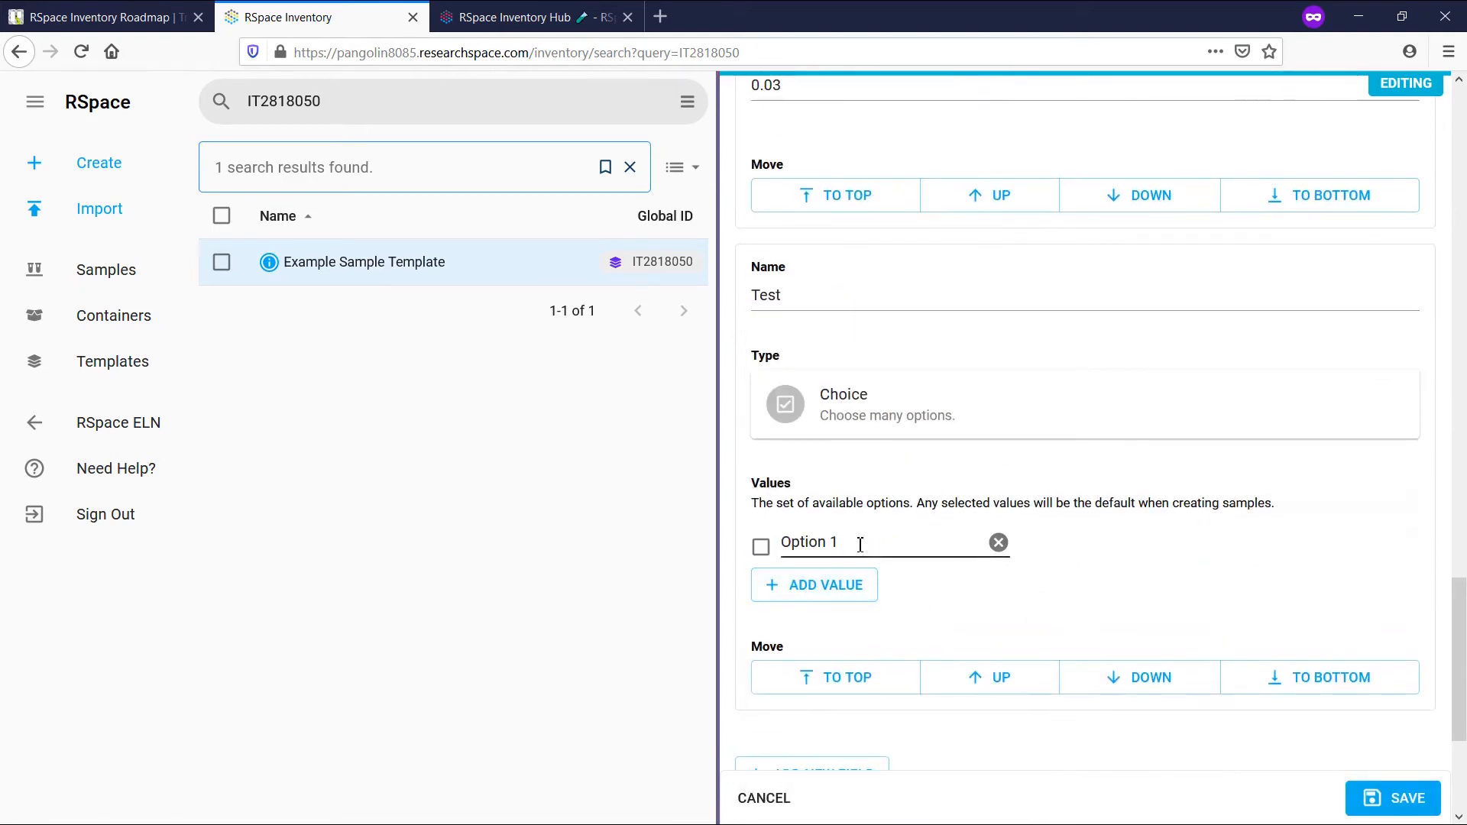
pyautogui.click(842, 596)
pyautogui.click(845, 628)
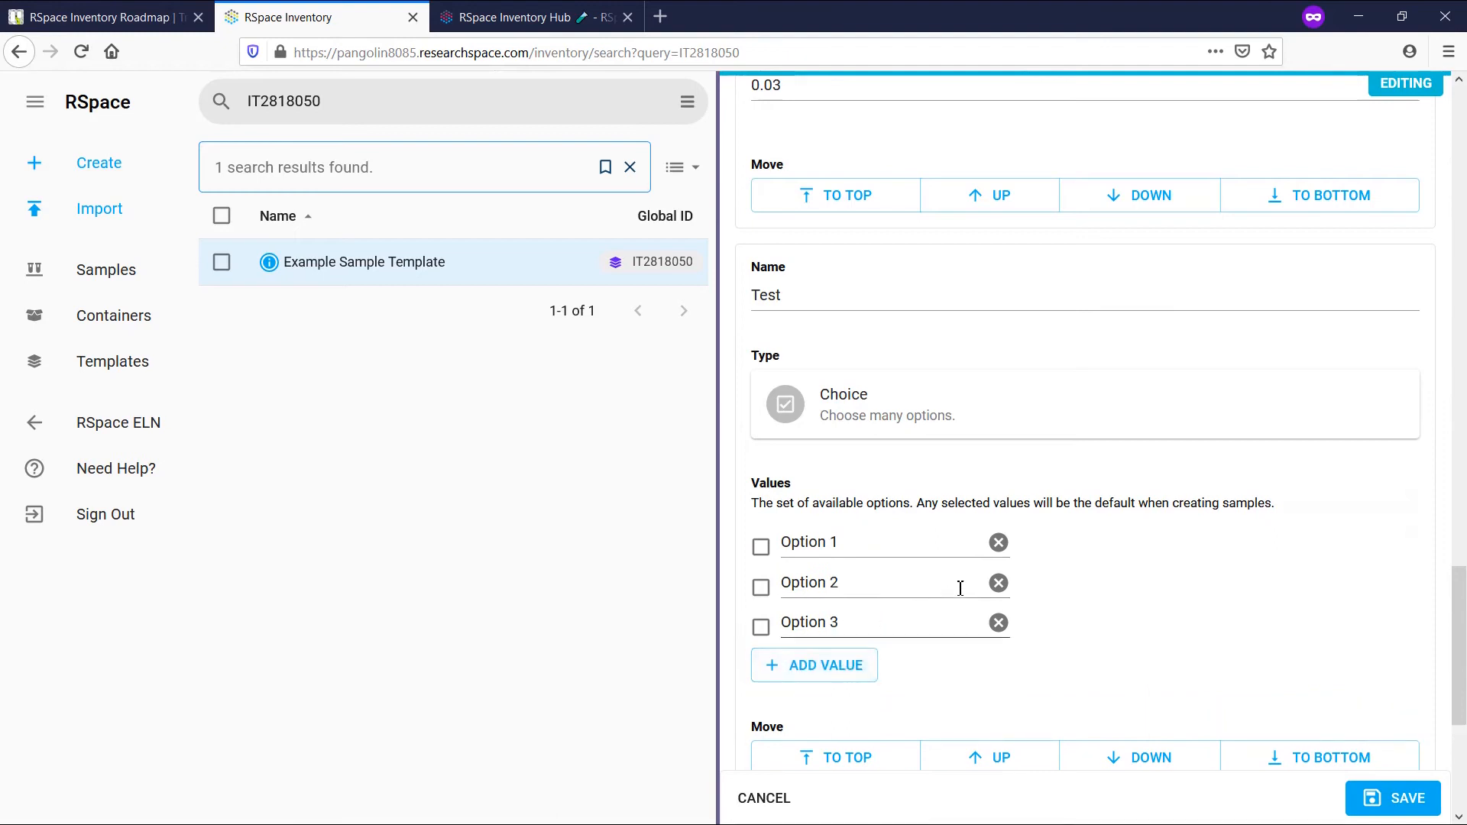
pyautogui.click(998, 623)
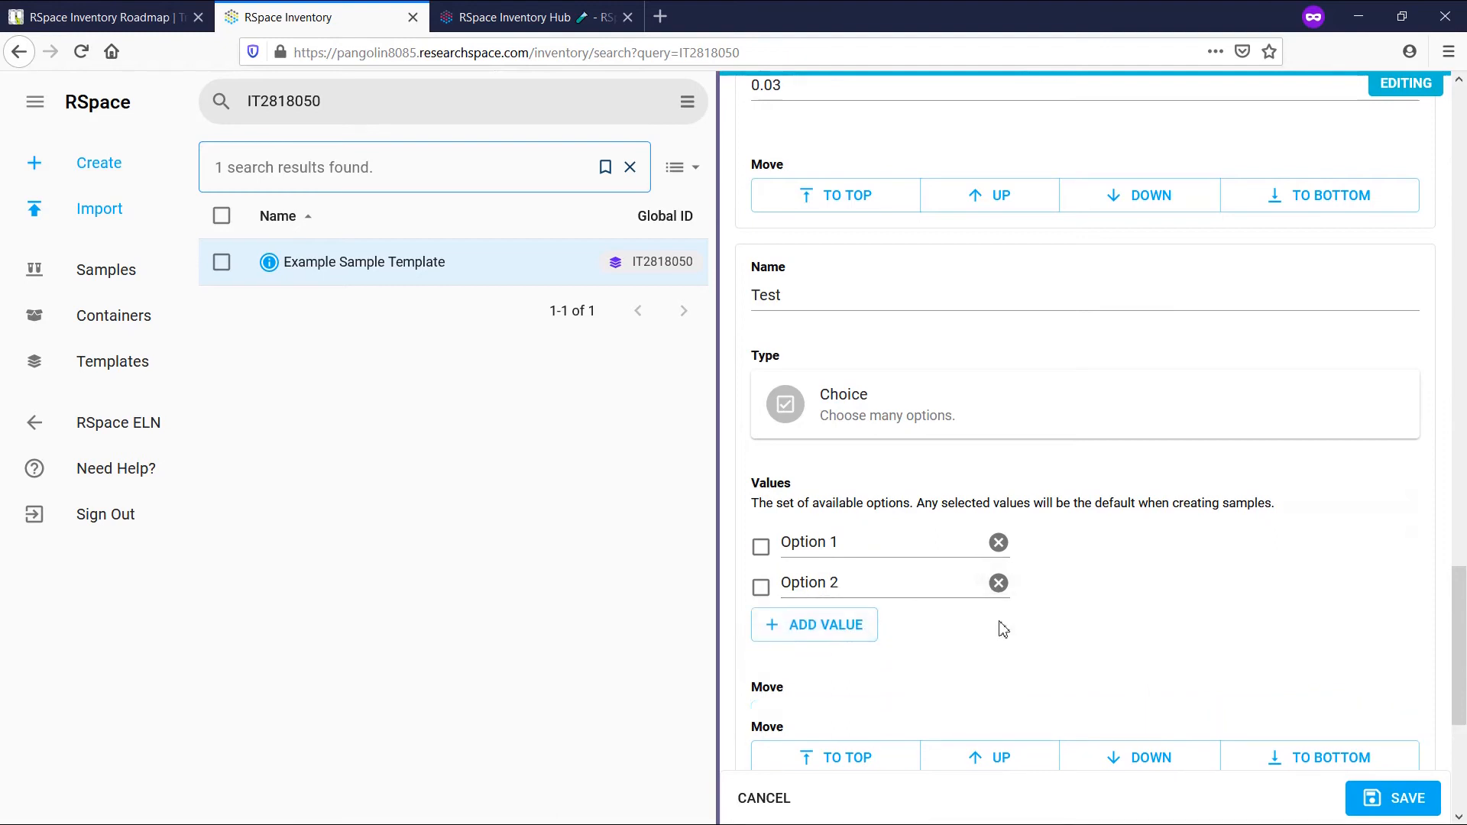
pyautogui.click(1406, 803)
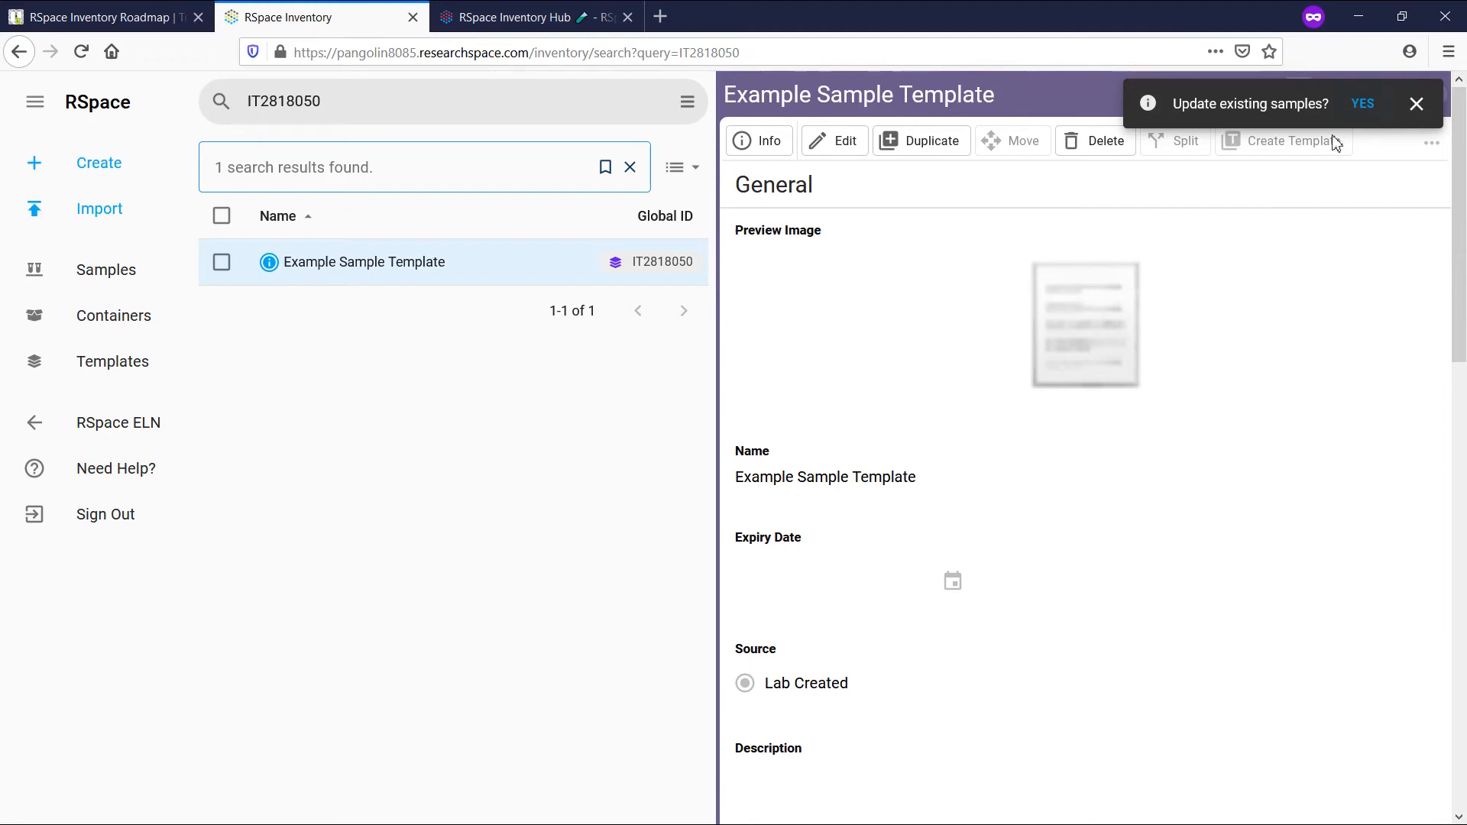
pyautogui.click(1418, 107)
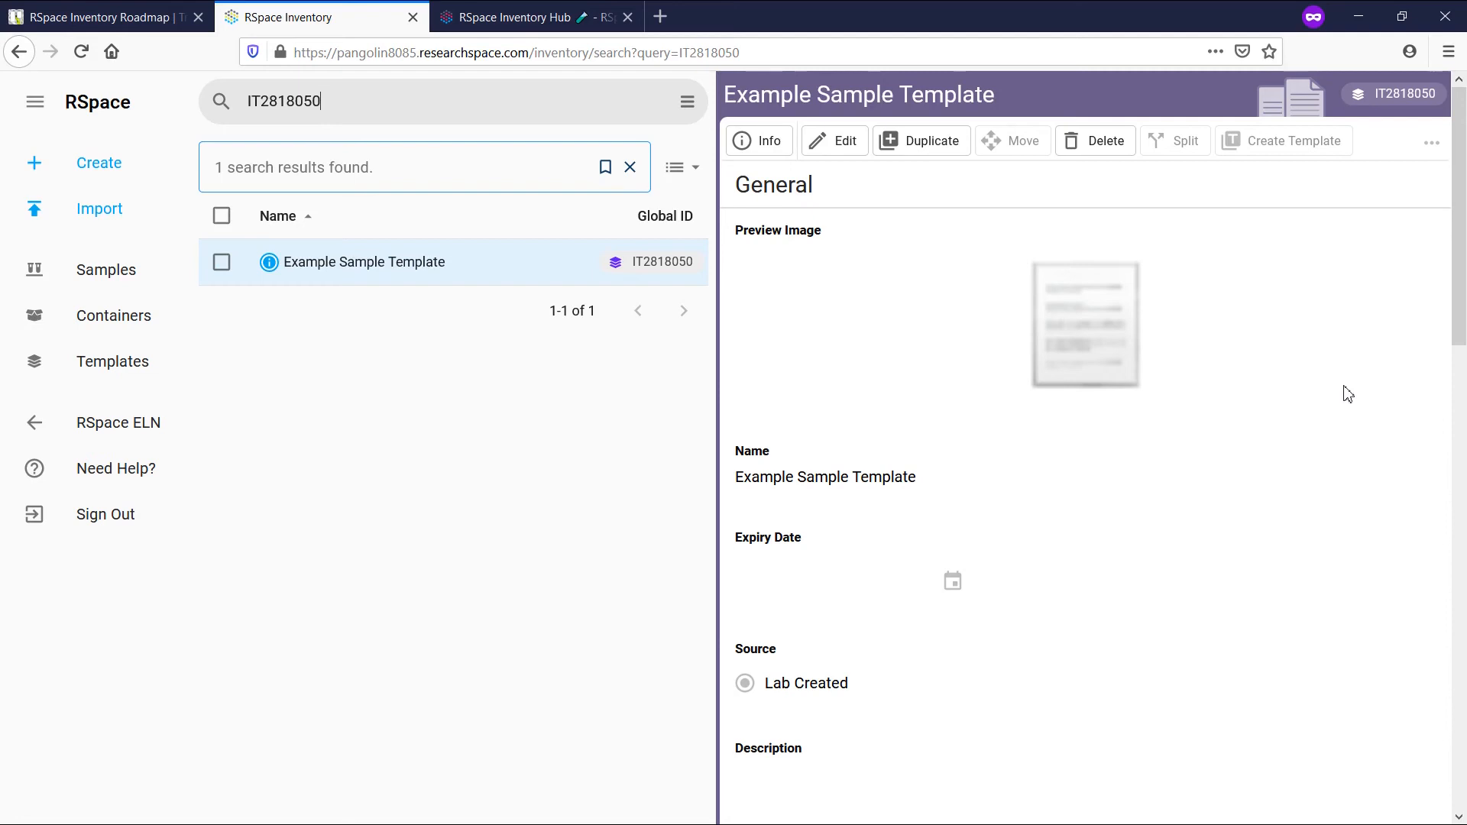
# - Open Example sample from template from the template's list of created samples and update it to the latest template version
pyautogui.scroll(-15, 1348, 394)
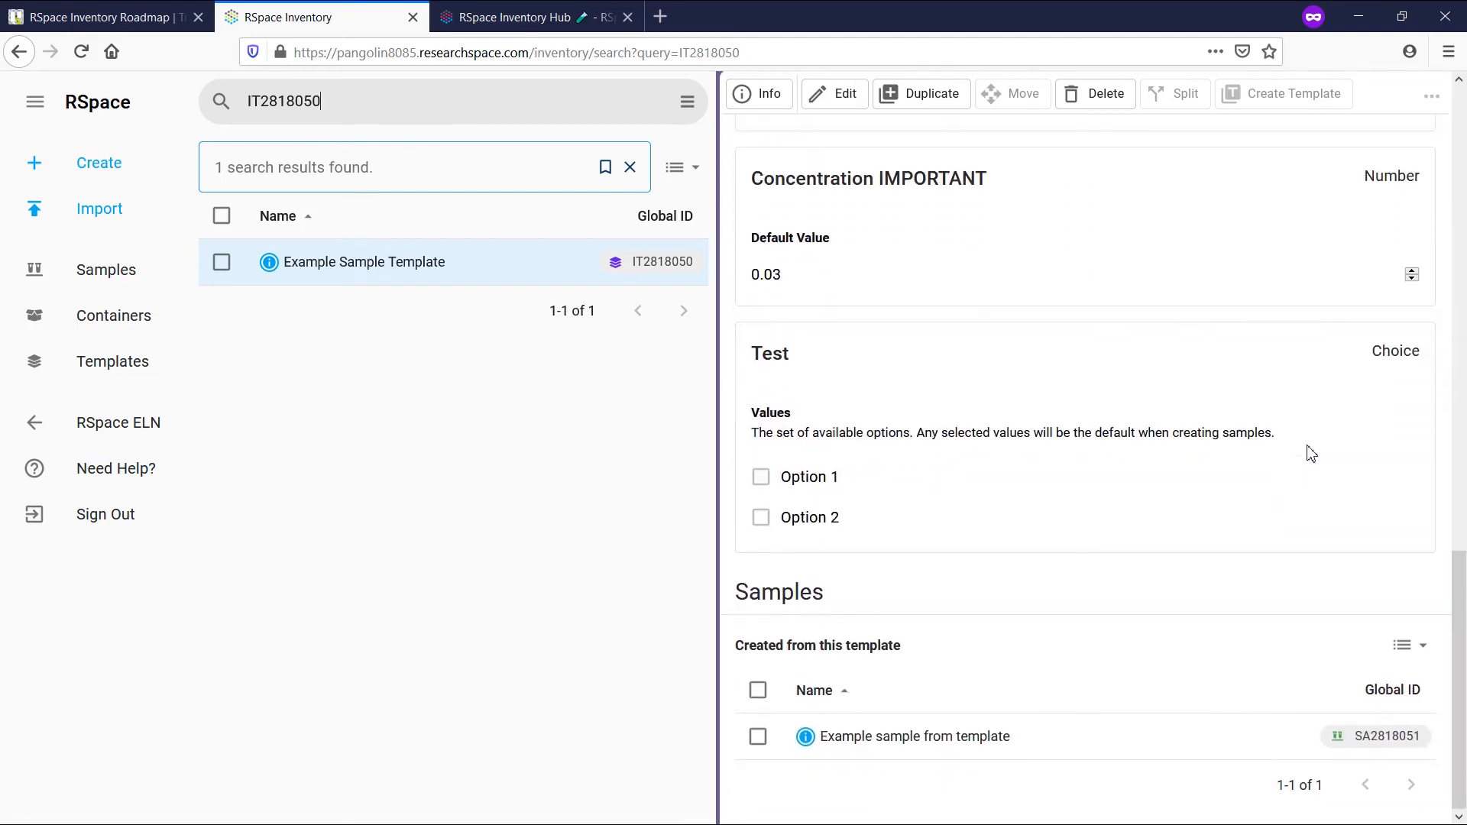
pyautogui.click(1132, 739)
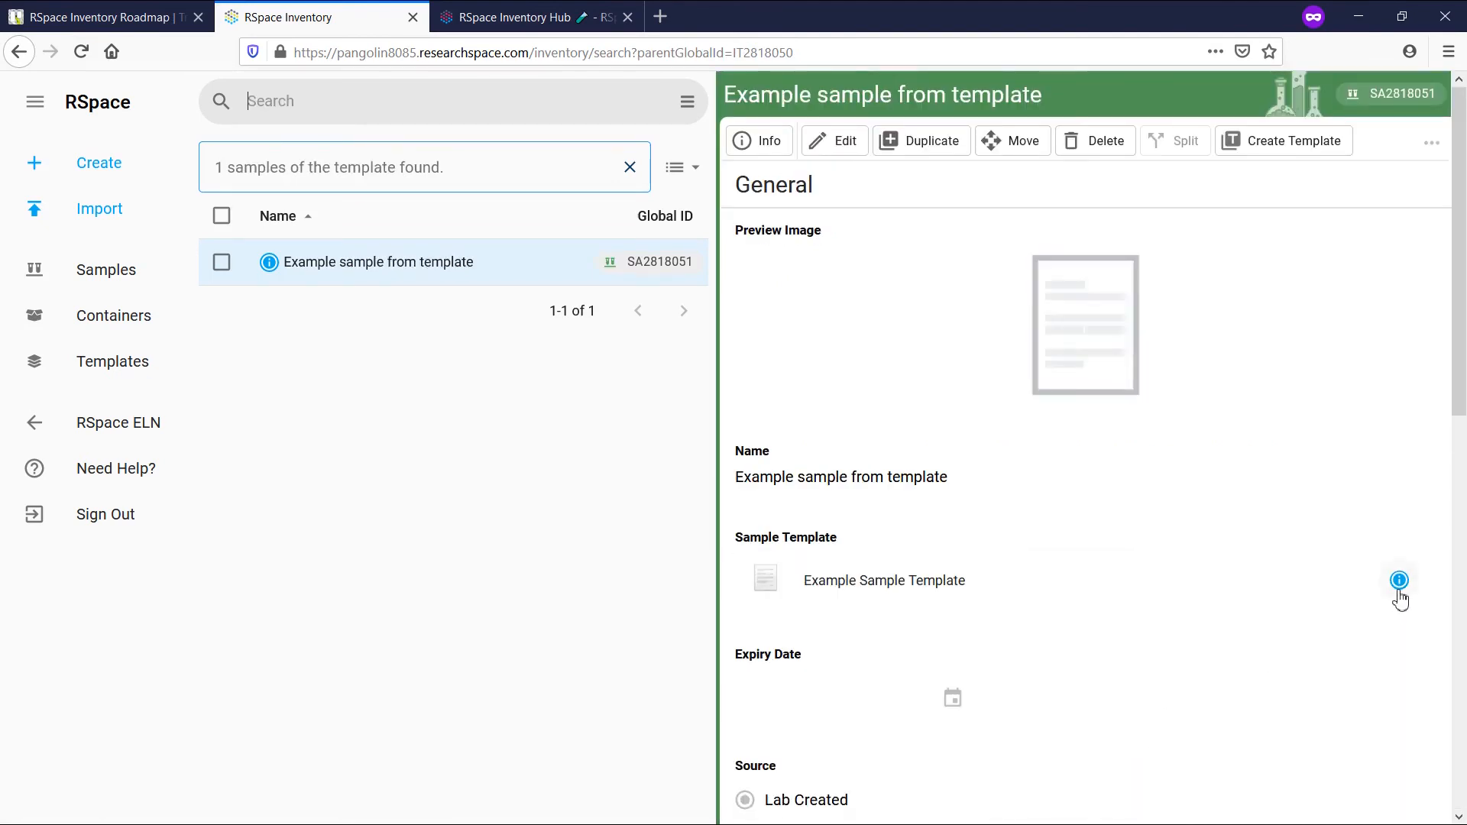
pyautogui.click(1399, 582)
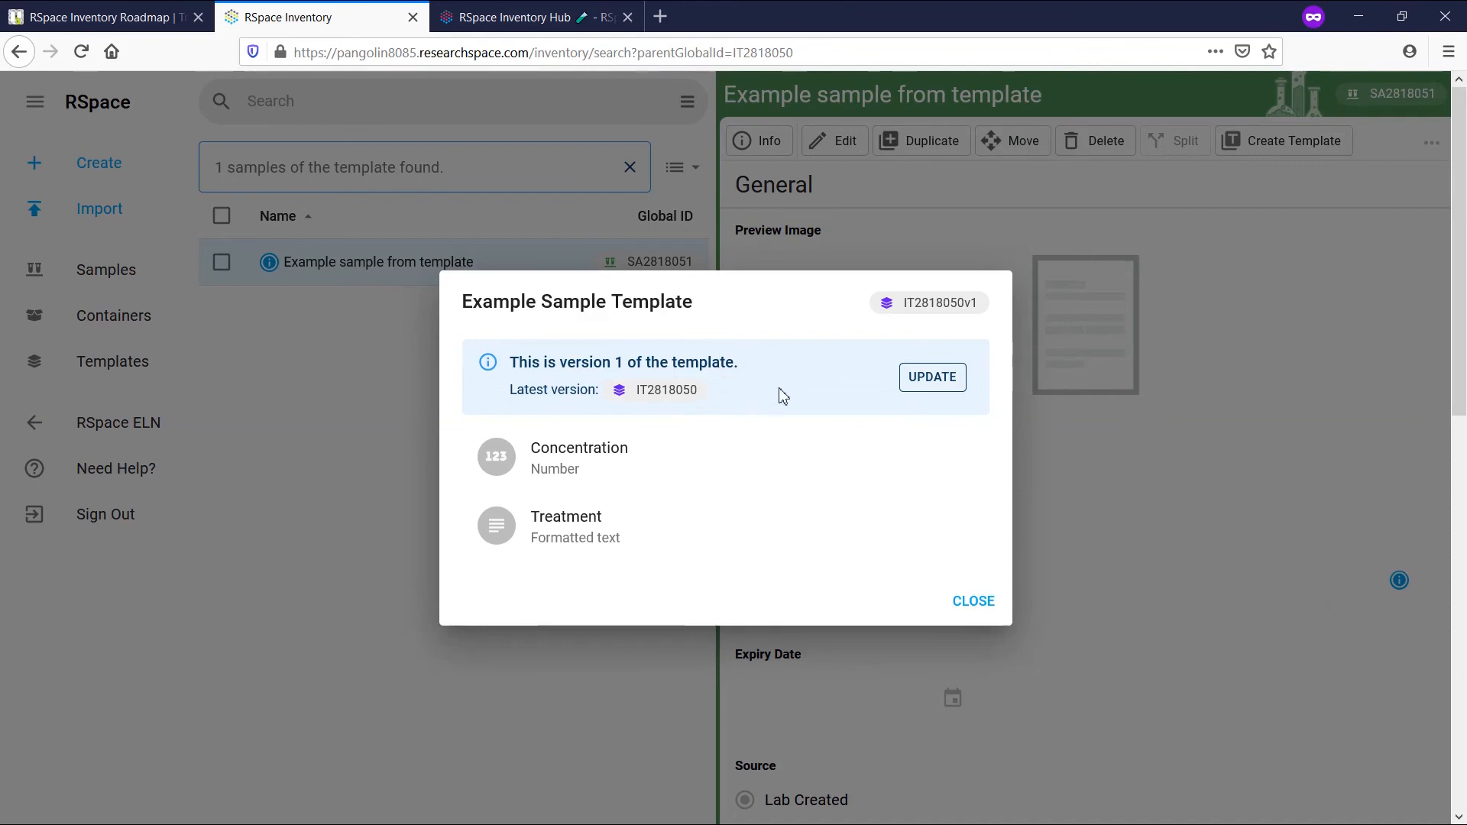
pyautogui.click(934, 378)
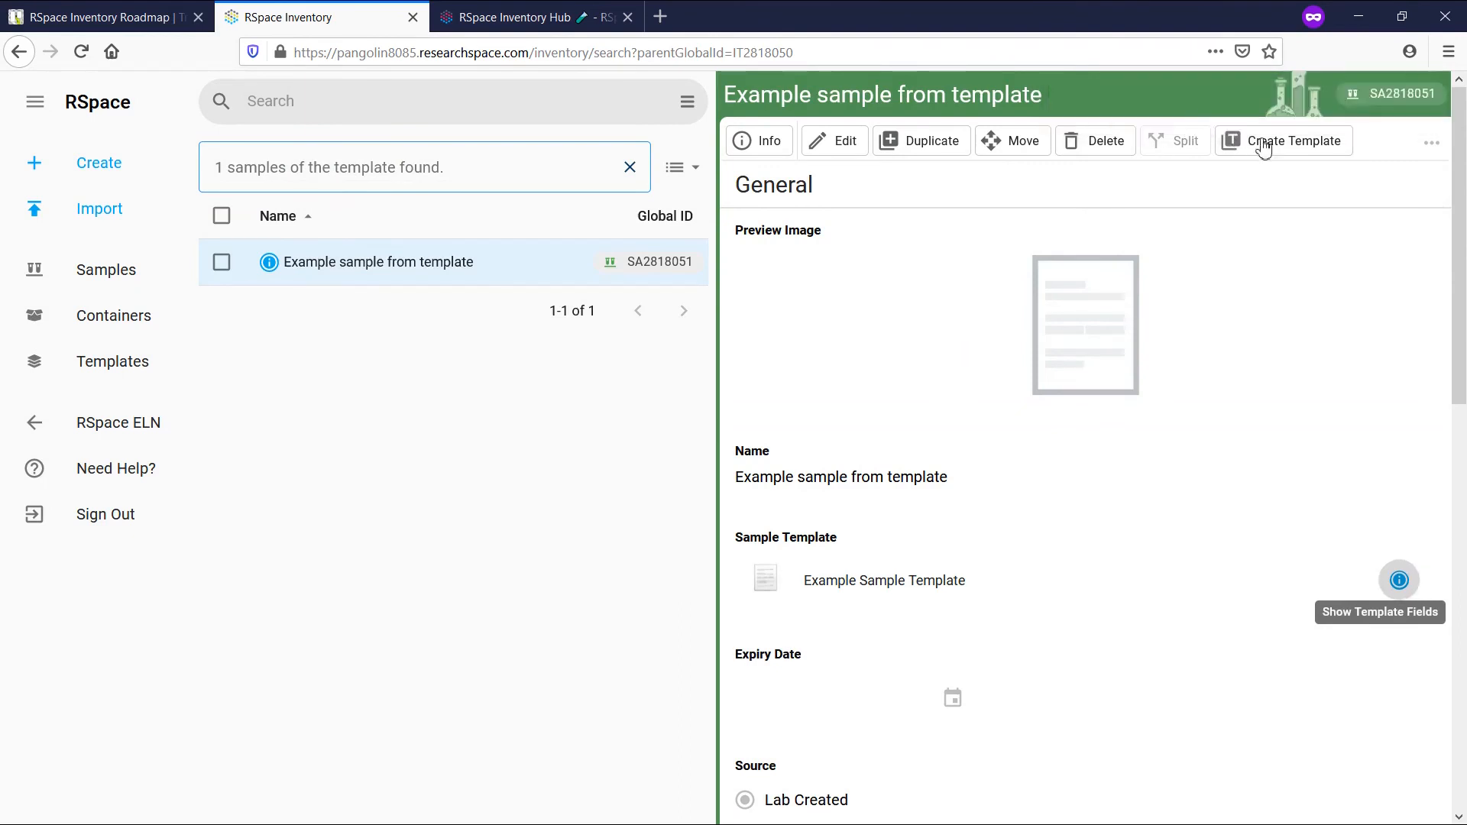
# - Review the sample's fields and its template's field list, and open the template's record
pyautogui.scroll(-3, 1158, 550)
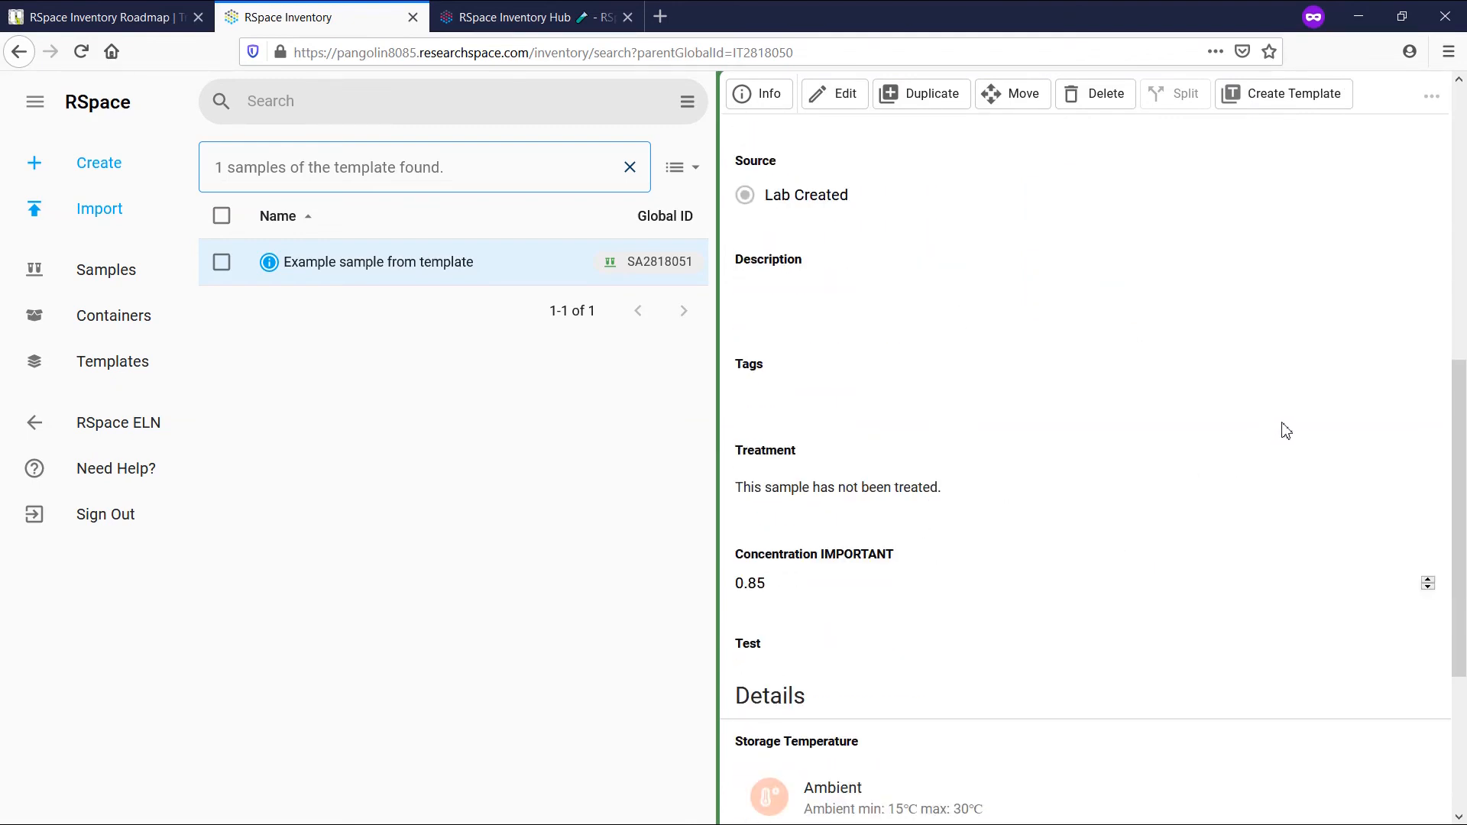
pyautogui.scroll(8, 1287, 425)
pyautogui.click(1398, 479)
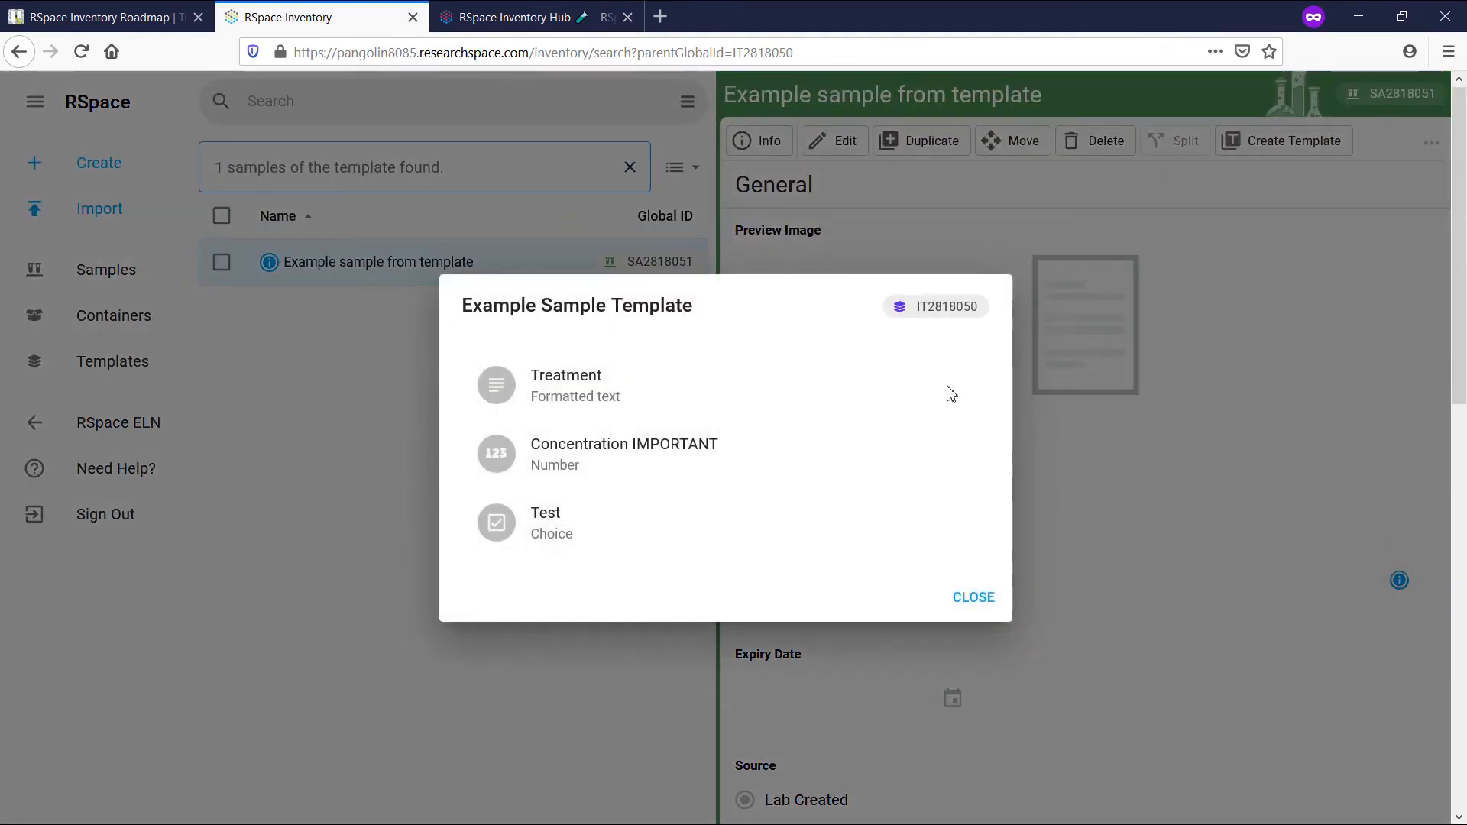
pyautogui.click(955, 315)
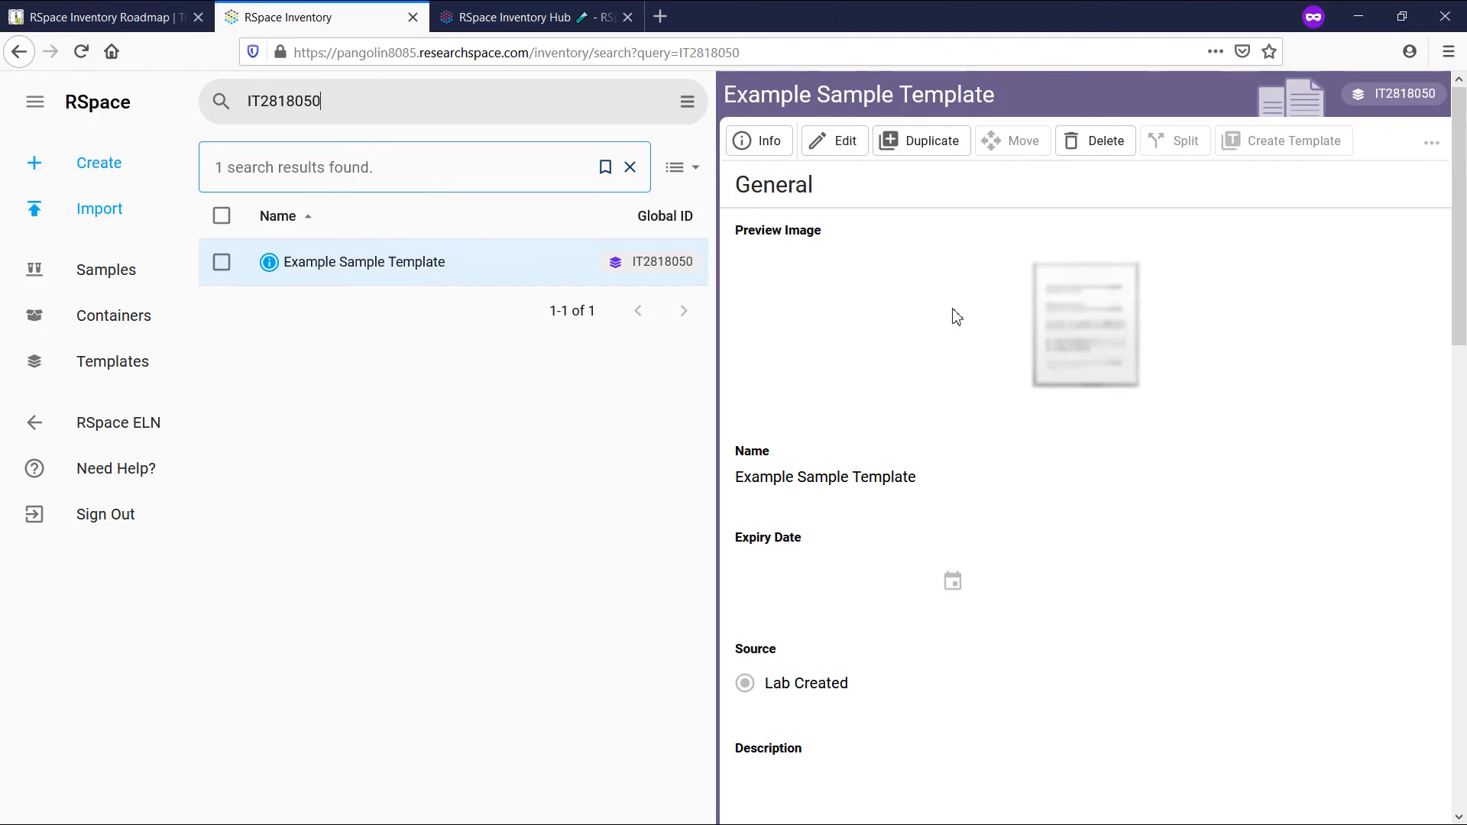
# - Update all samples created from Example Sample Template to its latest version
pyautogui.click(755, 143)
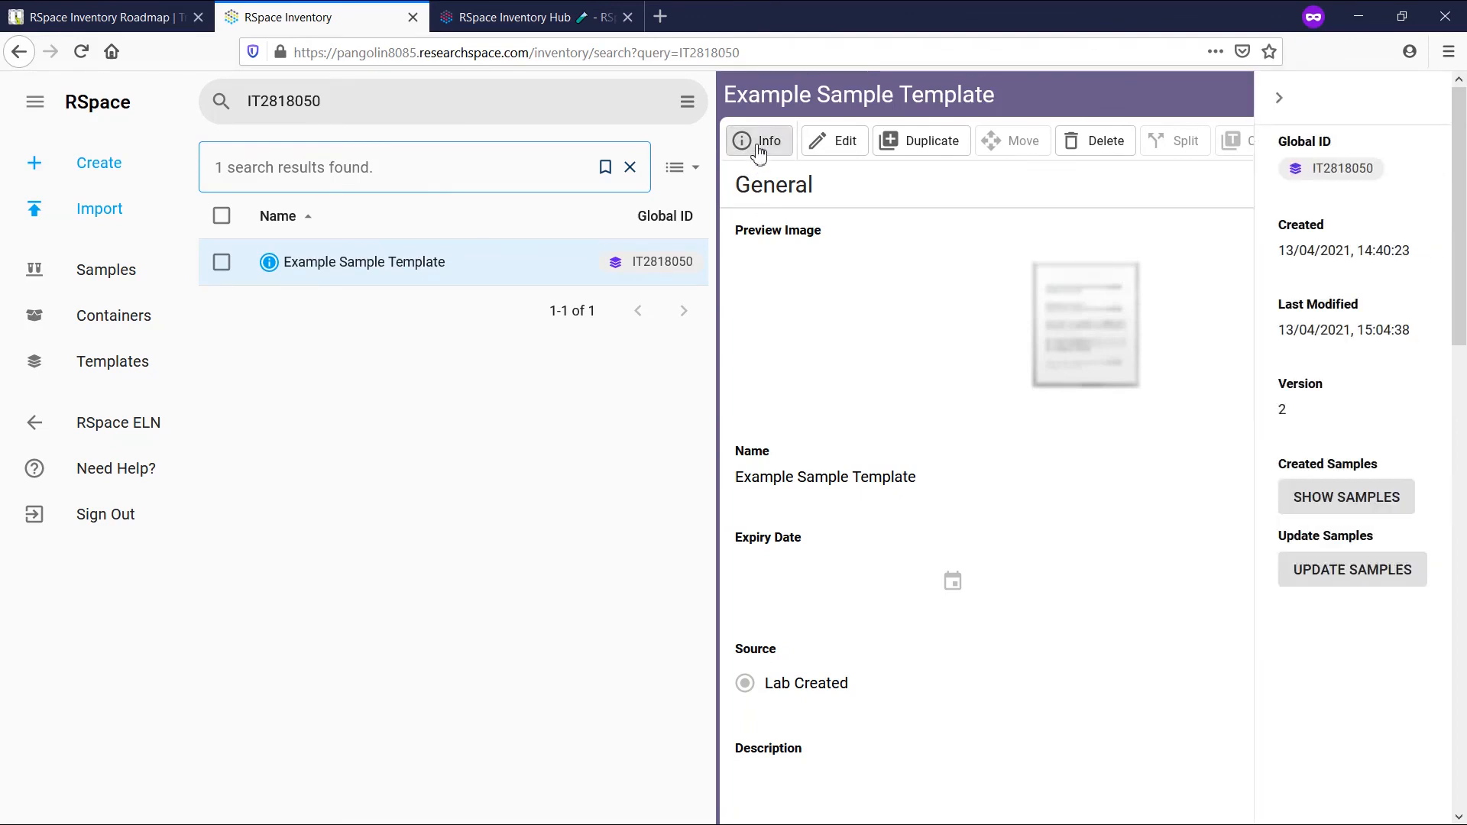
pyautogui.click(1380, 565)
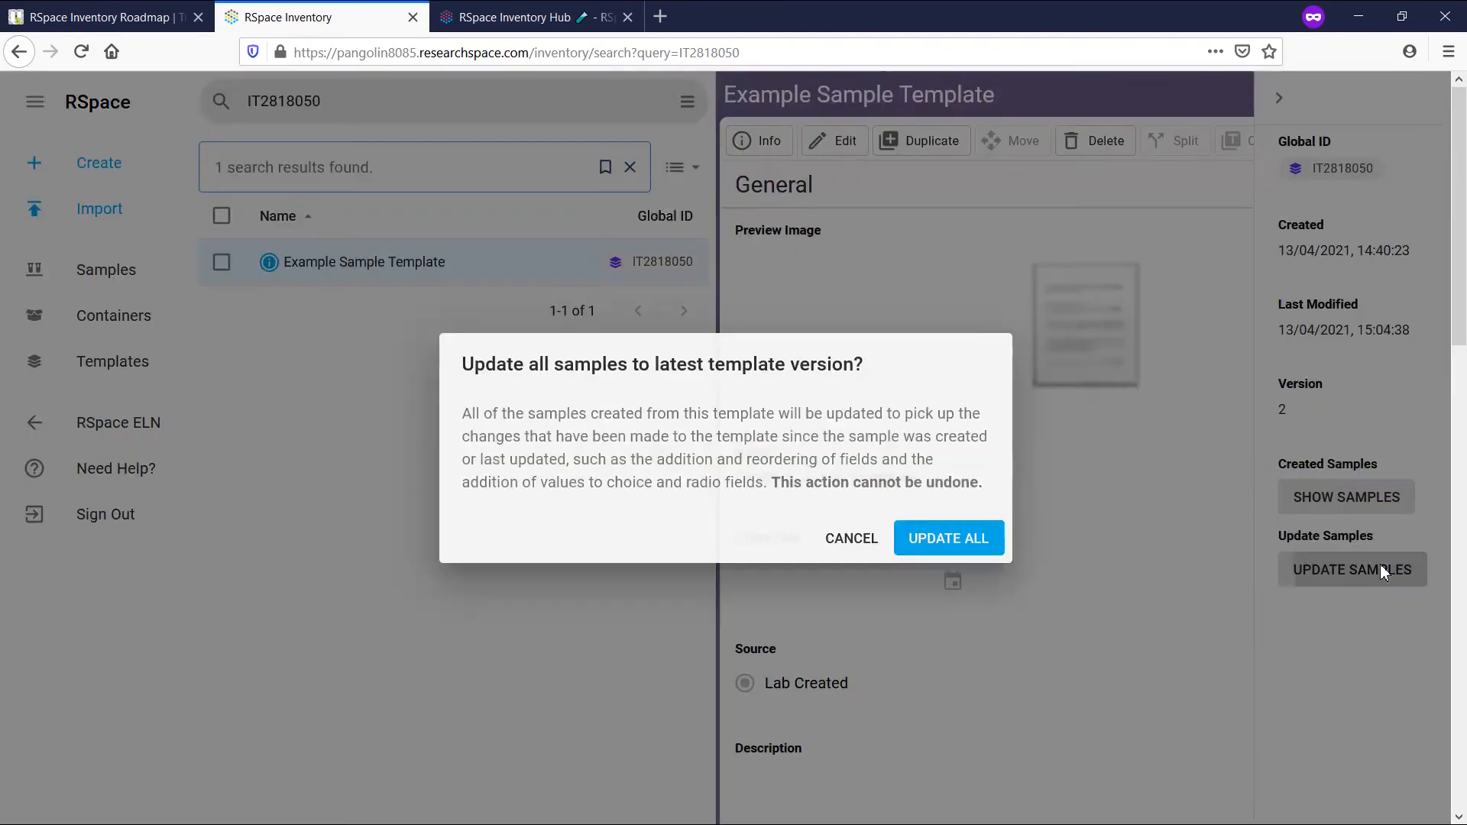
pyautogui.click(958, 538)
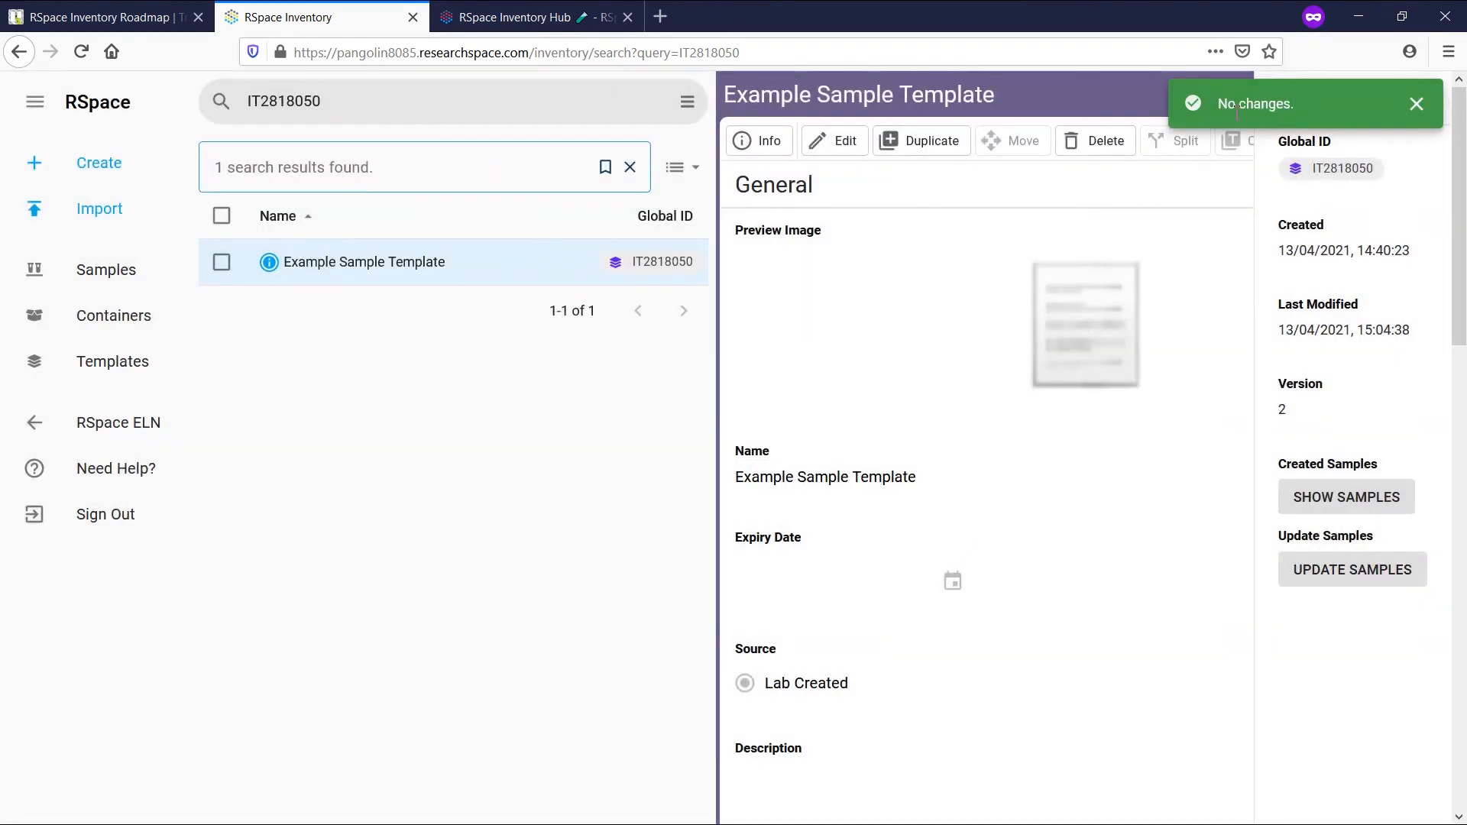
pyautogui.click(759, 142)
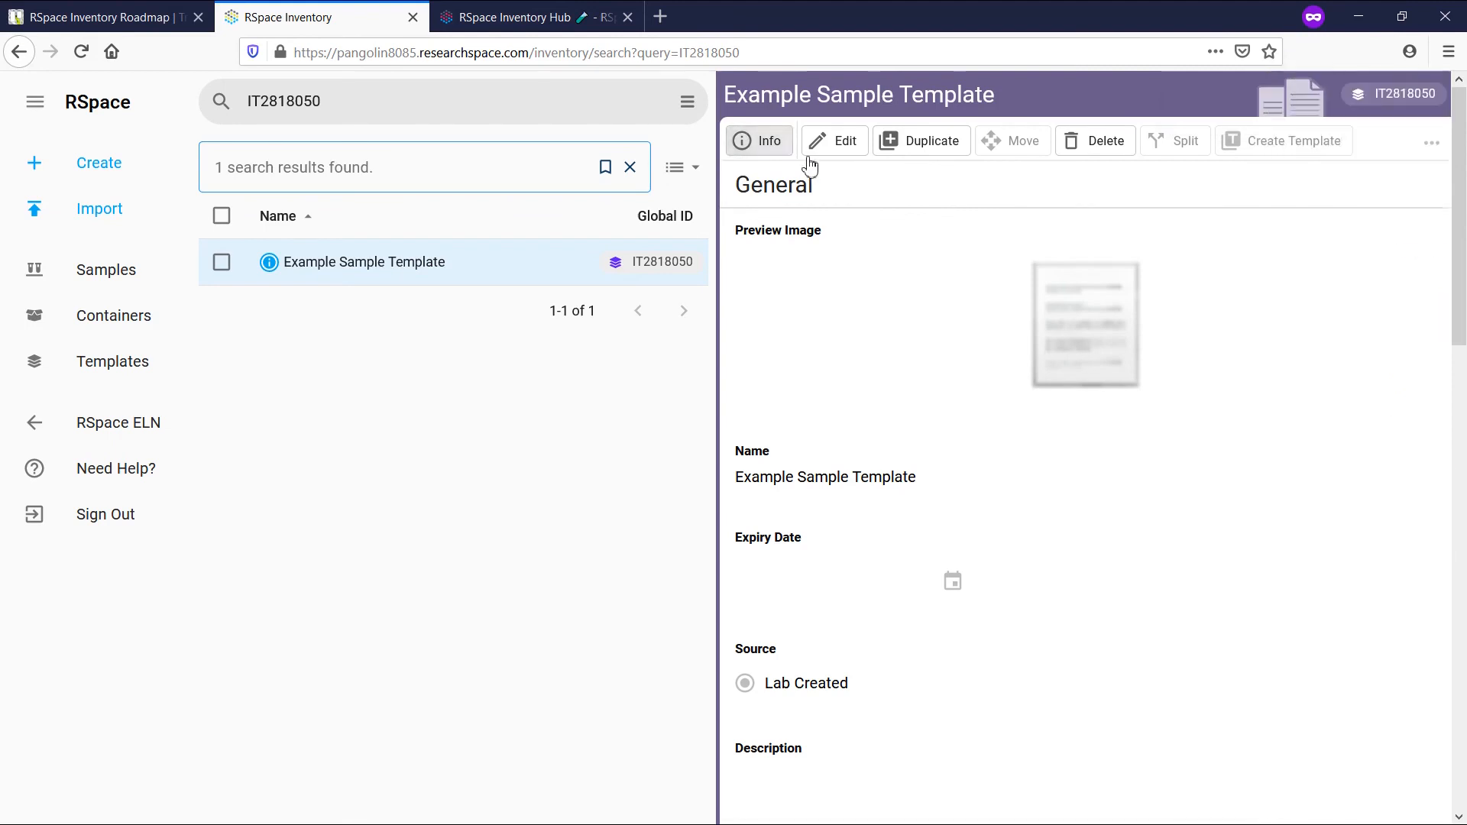